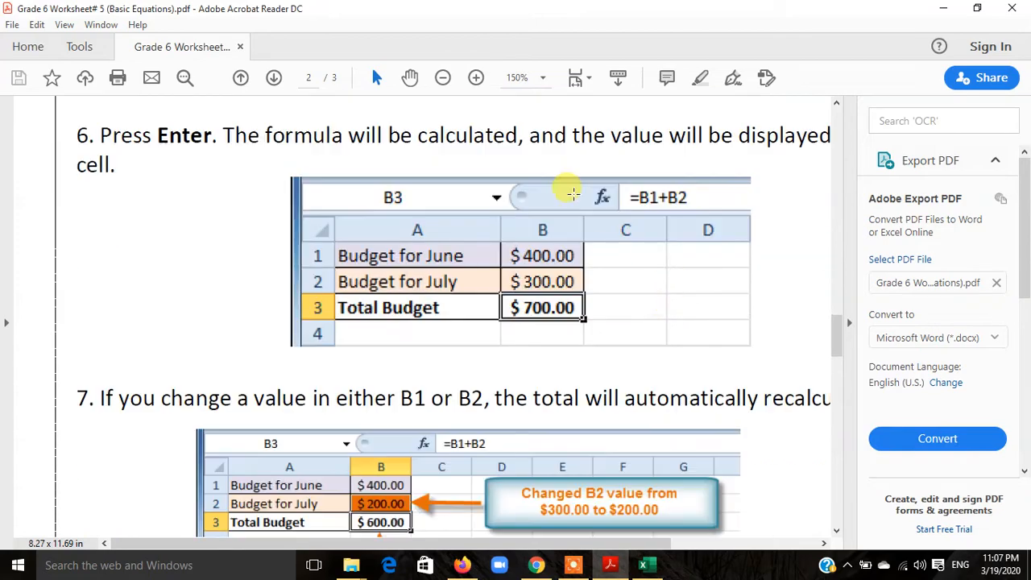
Examine the Task 1 order table on the last page of the Grade 6 worksheet, zoomed to 125%
{"action": "left_click", "coordinate": [442, 77]}
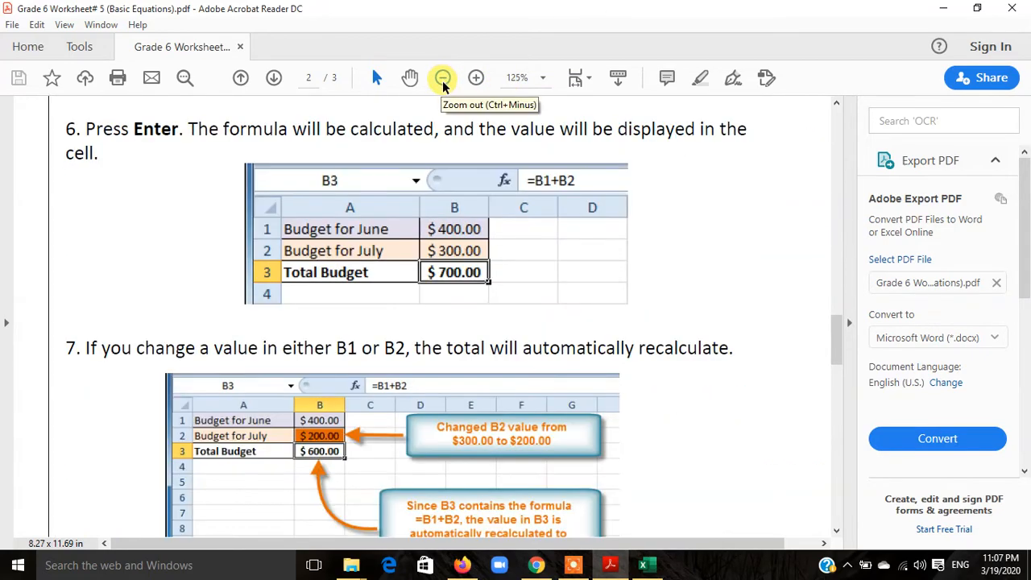
{"action": "scroll", "coordinate": [638, 296], "scroll_direction": "down", "scroll_amount": 8}
{"action": "scroll", "coordinate": [378, 297], "scroll_direction": "down", "scroll_amount": 2}
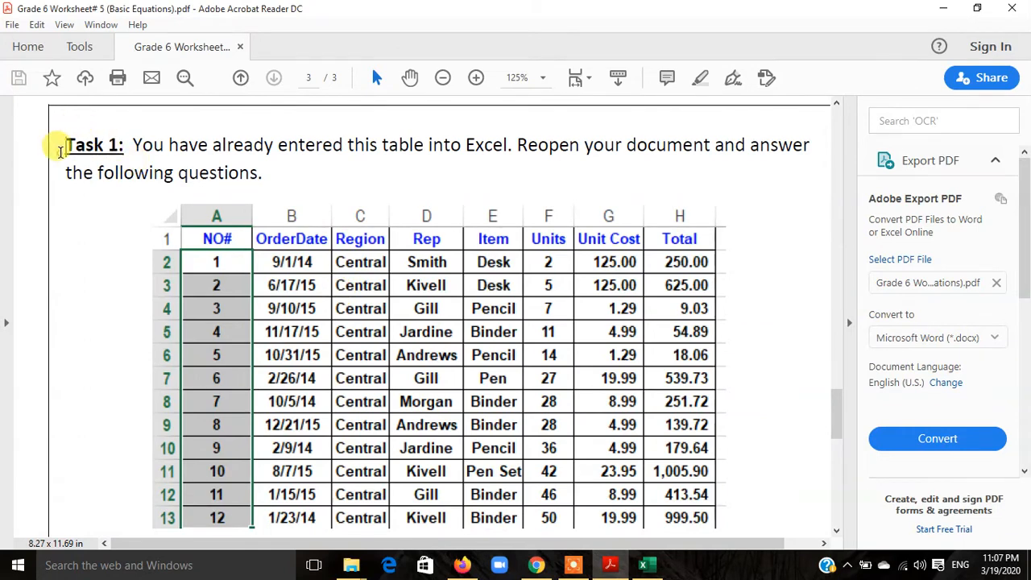
{"action": "left_click_drag", "start_coordinate": [53, 146], "coordinate": [124, 147]}
{"action": "left_click_drag", "start_coordinate": [145, 194], "coordinate": [439, 278]}
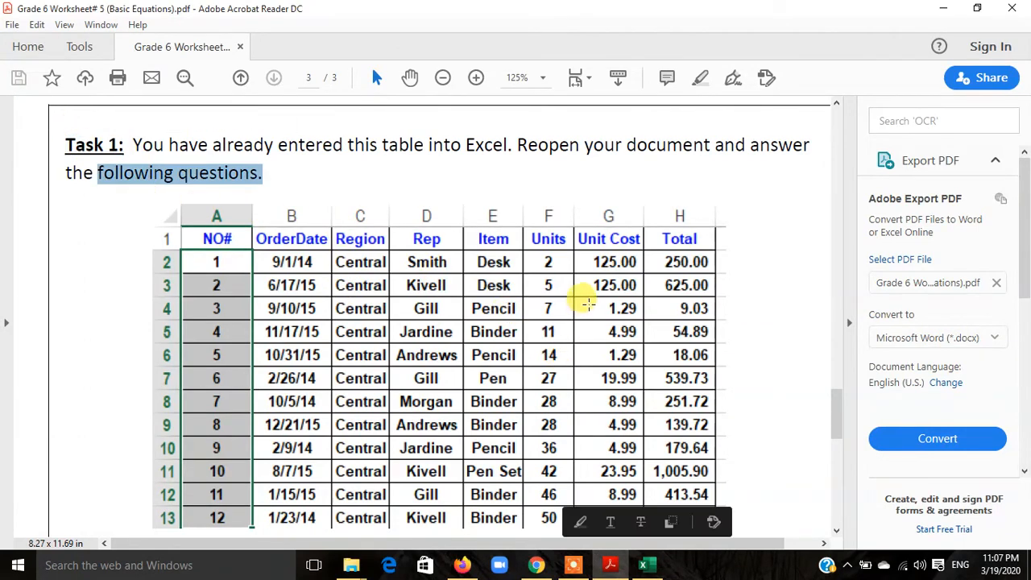
{"action": "scroll", "coordinate": [564, 285], "scroll_direction": "down", "scroll_amount": 1}
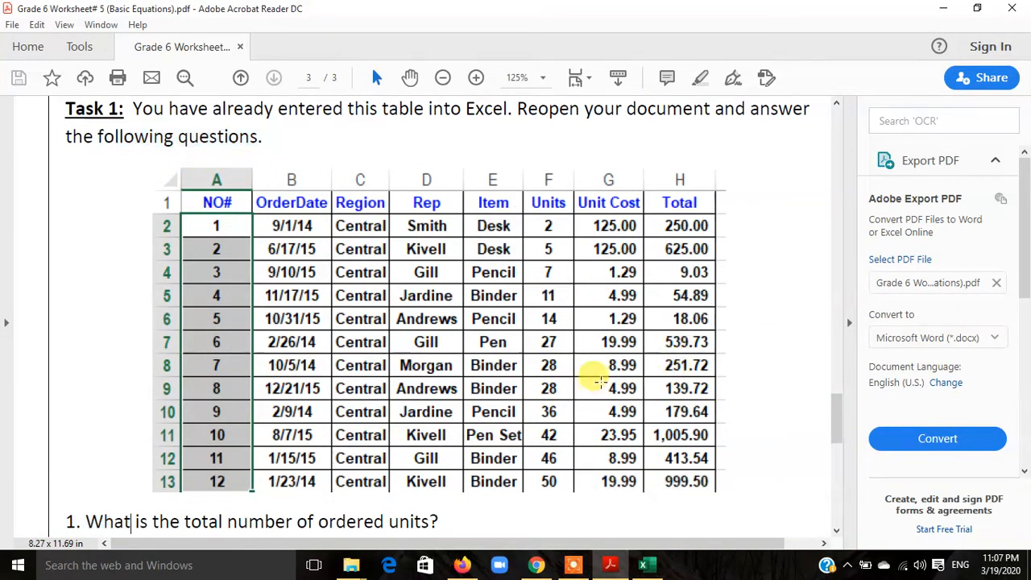
{"action": "left_click", "coordinate": [597, 377]}
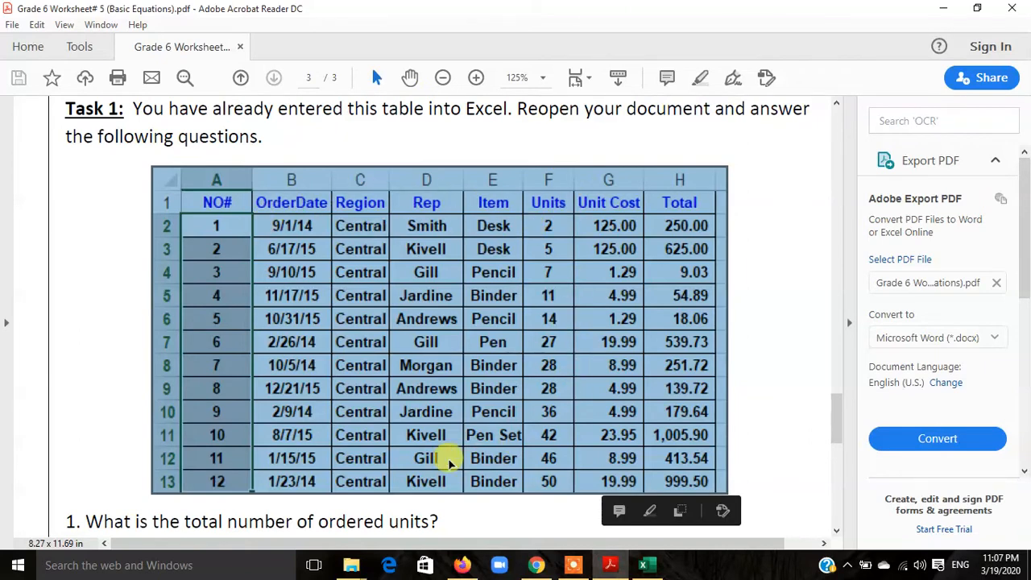
{"action": "left_click", "coordinate": [434, 204]}
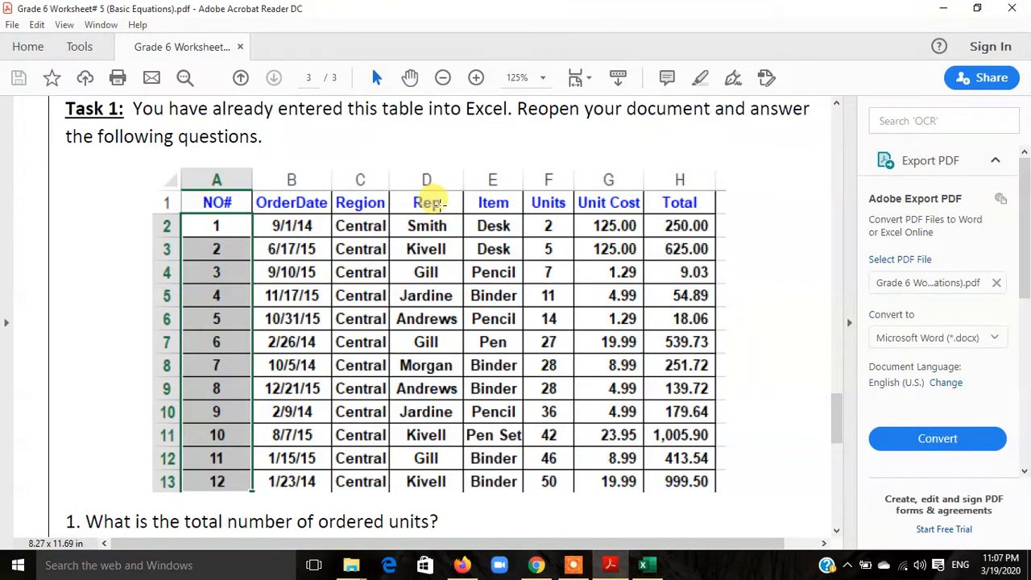
Read through the Task 1 instructions and the numbered questions below the order table
{"action": "scroll", "coordinate": [439, 204], "scroll_direction": "down", "scroll_amount": 5}
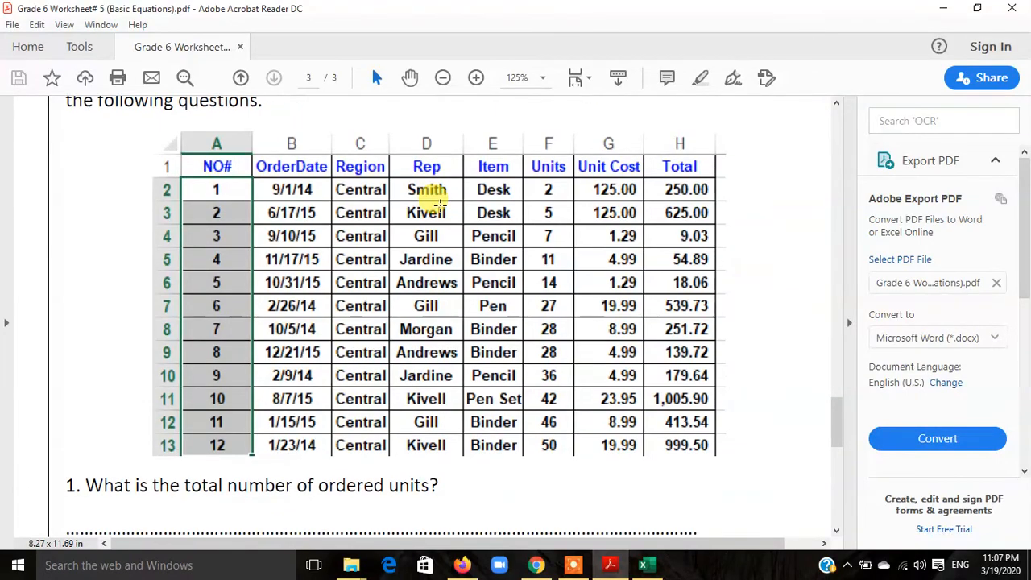
{"action": "scroll", "coordinate": [239, 214], "scroll_direction": "down", "scroll_amount": 4}
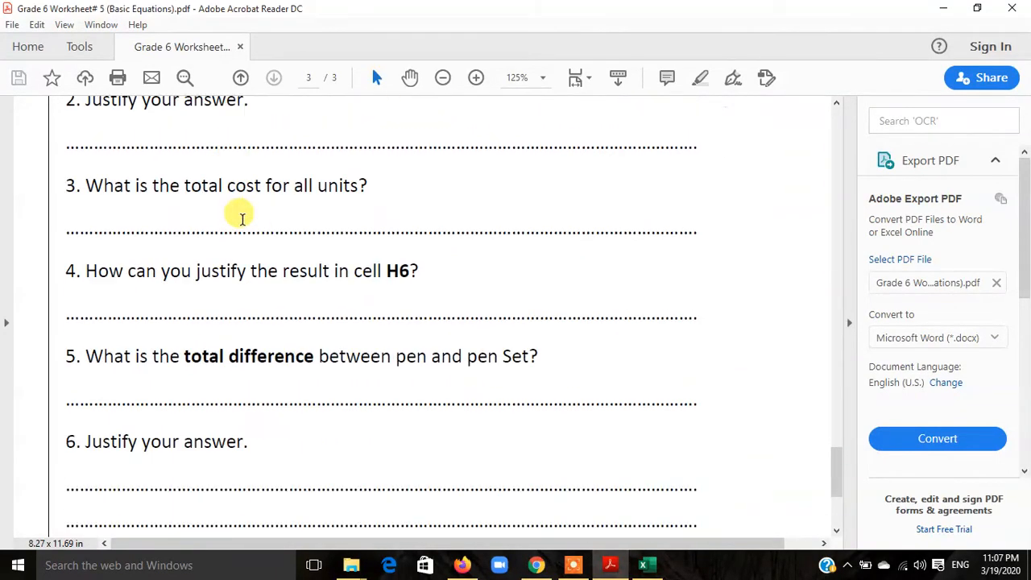
{"action": "scroll", "coordinate": [242, 217], "scroll_direction": "up", "scroll_amount": 2}
{"action": "scroll", "coordinate": [241, 217], "scroll_direction": "up", "scroll_amount": 3}
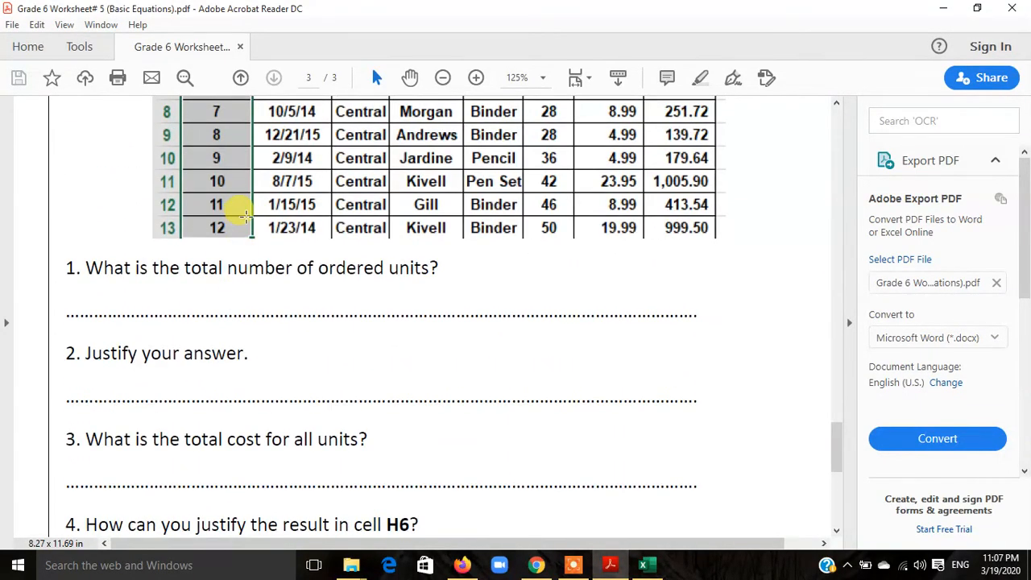
{"action": "scroll", "coordinate": [241, 212], "scroll_direction": "down", "scroll_amount": 4}
{"action": "scroll", "coordinate": [246, 214], "scroll_direction": "up", "scroll_amount": 4}
{"action": "scroll", "coordinate": [245, 214], "scroll_direction": "up", "scroll_amount": 5}
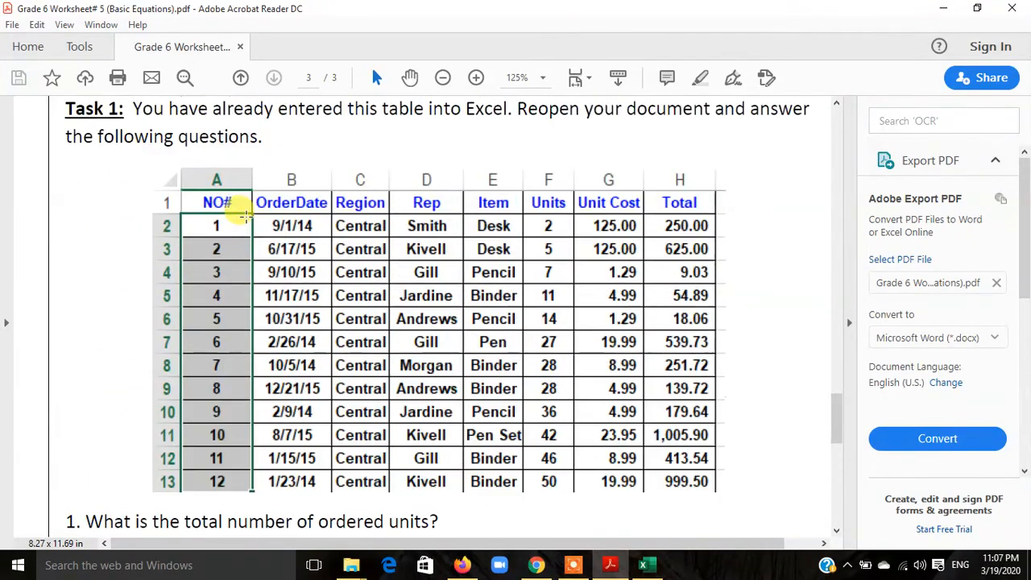
{"action": "left_click_drag", "start_coordinate": [65, 109], "coordinate": [796, 160]}
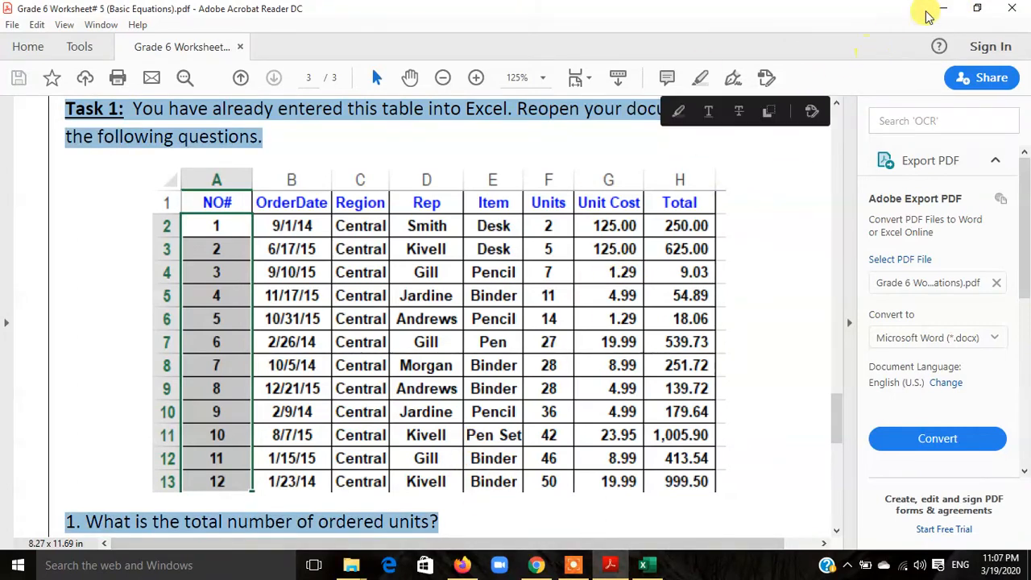
Switch to the G6 Equations workbook in Excel and examine the salary table's Net Salary, Medical Insurance, Final Salary and Total cells
{"action": "left_click", "coordinate": [654, 568]}
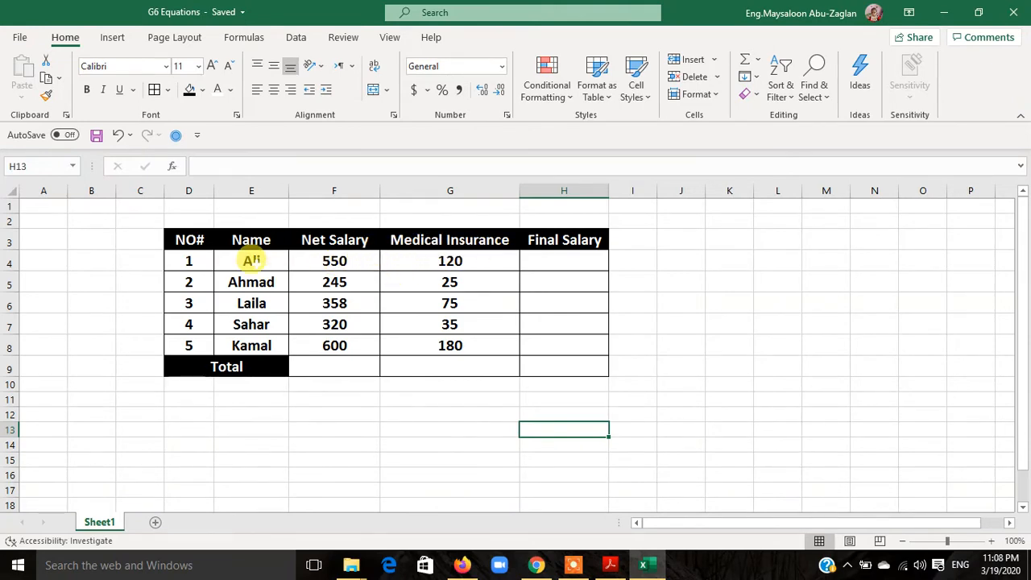
{"action": "left_click", "coordinate": [403, 260]}
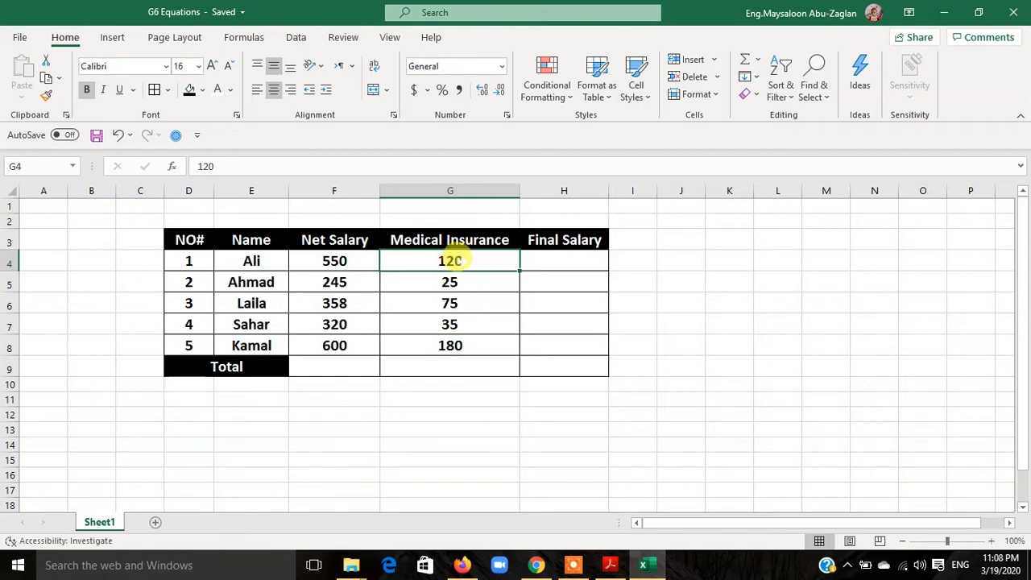
{"action": "left_click", "coordinate": [538, 260]}
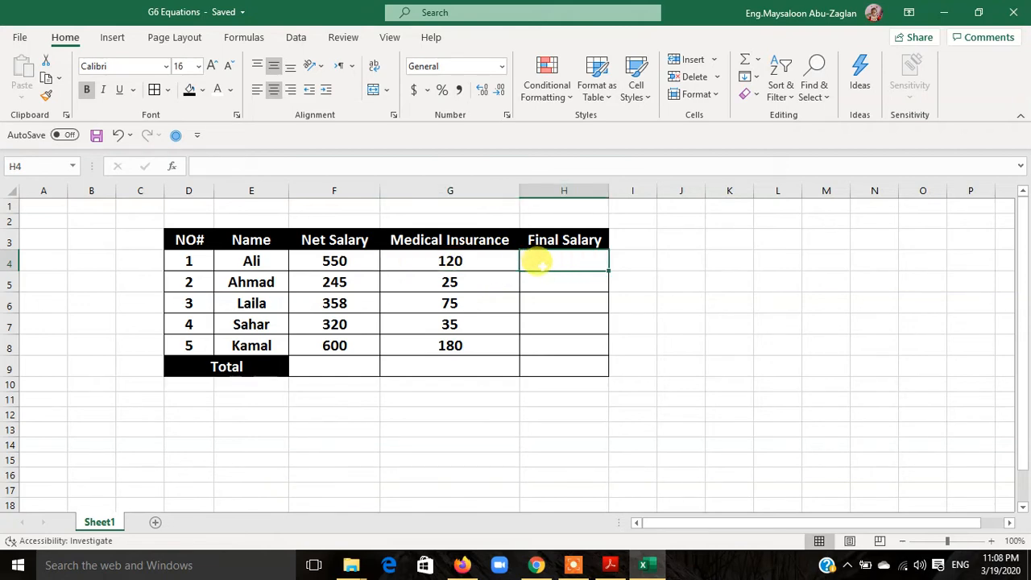
{"action": "left_click", "coordinate": [219, 364]}
{"action": "left_click", "coordinate": [298, 366]}
{"action": "left_click_drag", "start_coordinate": [567, 262], "coordinate": [564, 366]}
{"action": "left_click_drag", "start_coordinate": [450, 260], "coordinate": [448, 385]}
{"action": "left_click_drag", "start_coordinate": [340, 258], "coordinate": [348, 371]}
{"action": "left_click_drag", "start_coordinate": [554, 256], "coordinate": [559, 364]}
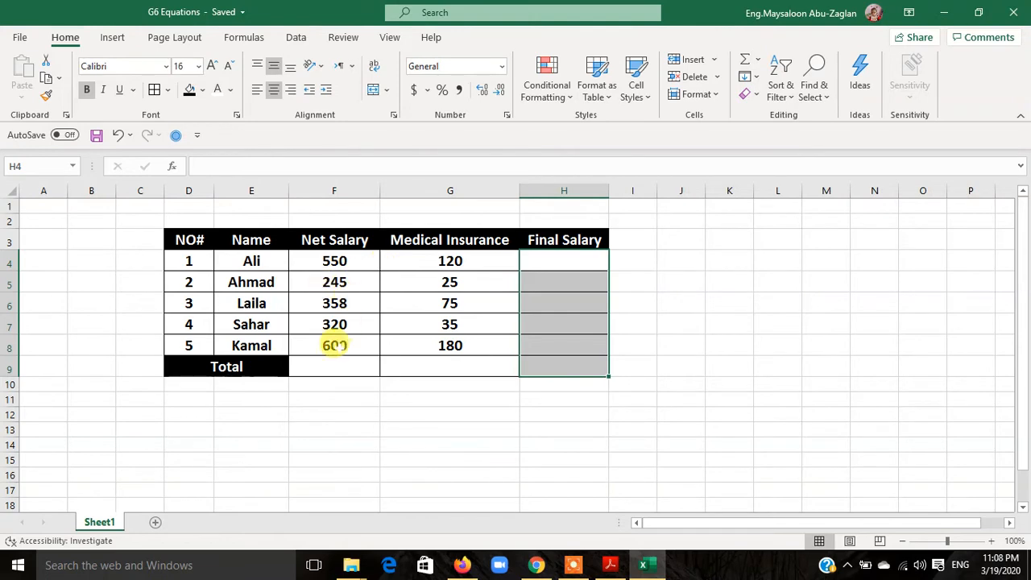
{"action": "left_click", "coordinate": [346, 409]}
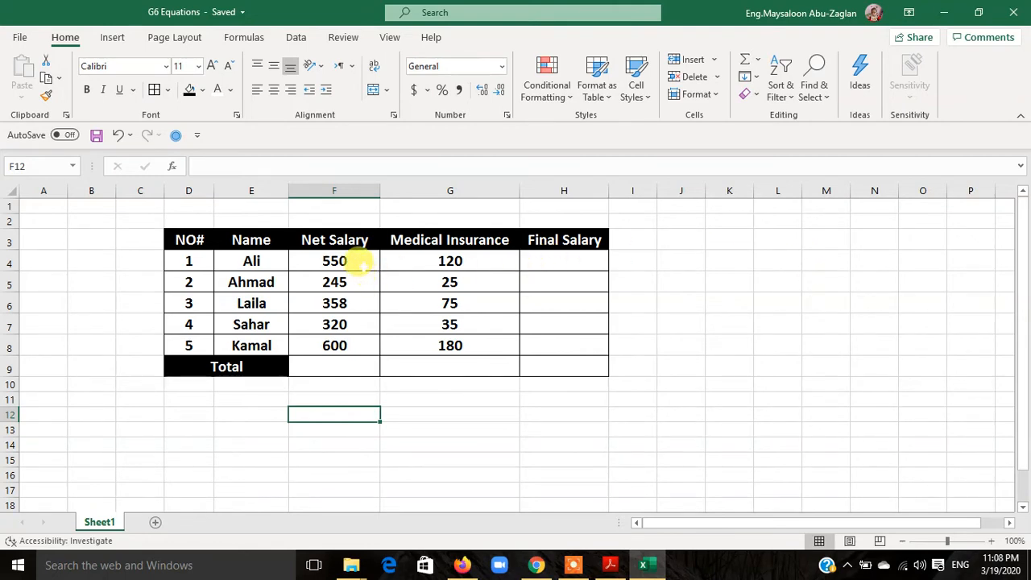
{"action": "left_click", "coordinate": [258, 261]}
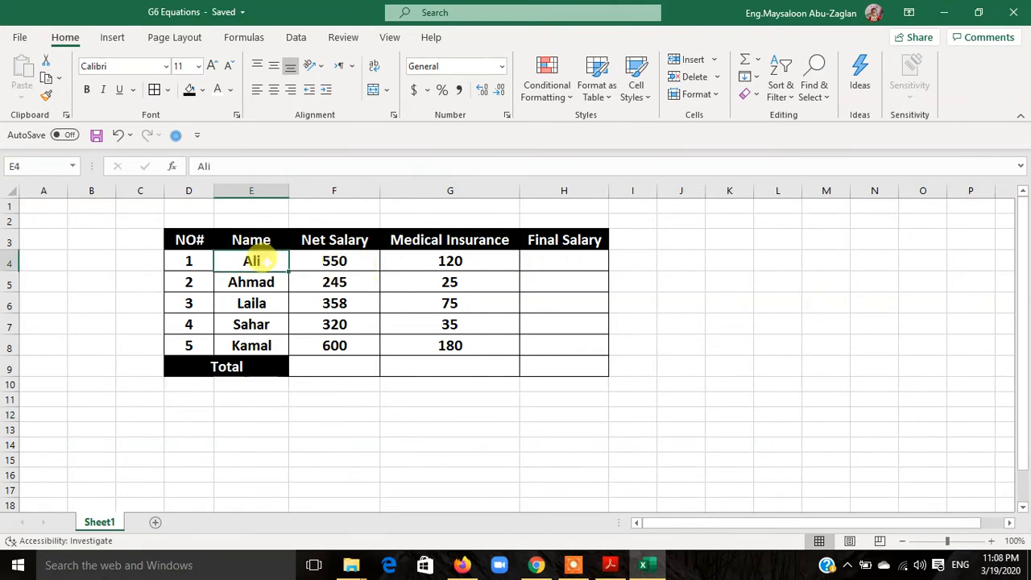
{"action": "left_click", "coordinate": [334, 261]}
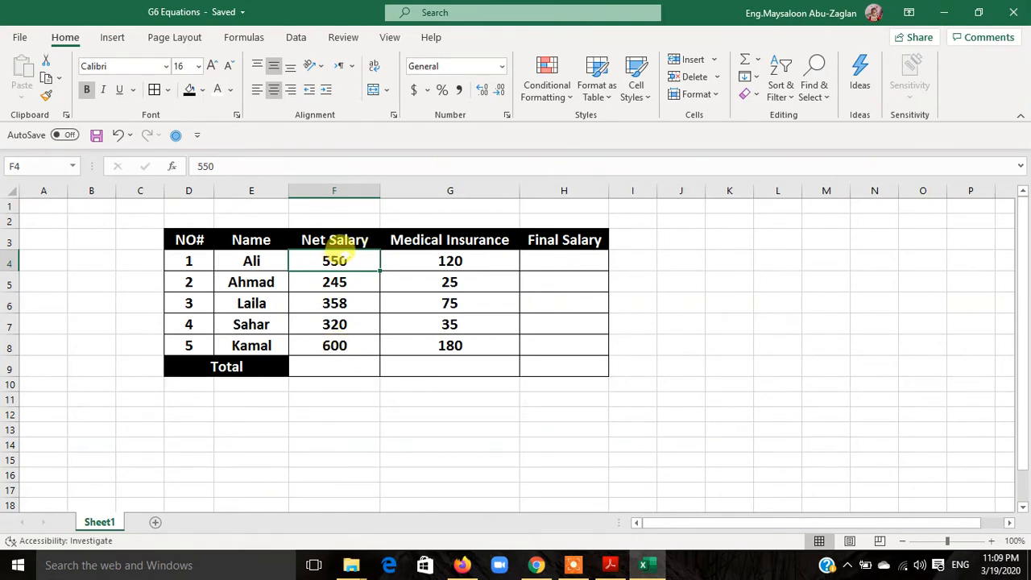
{"action": "left_click", "coordinate": [572, 564]}
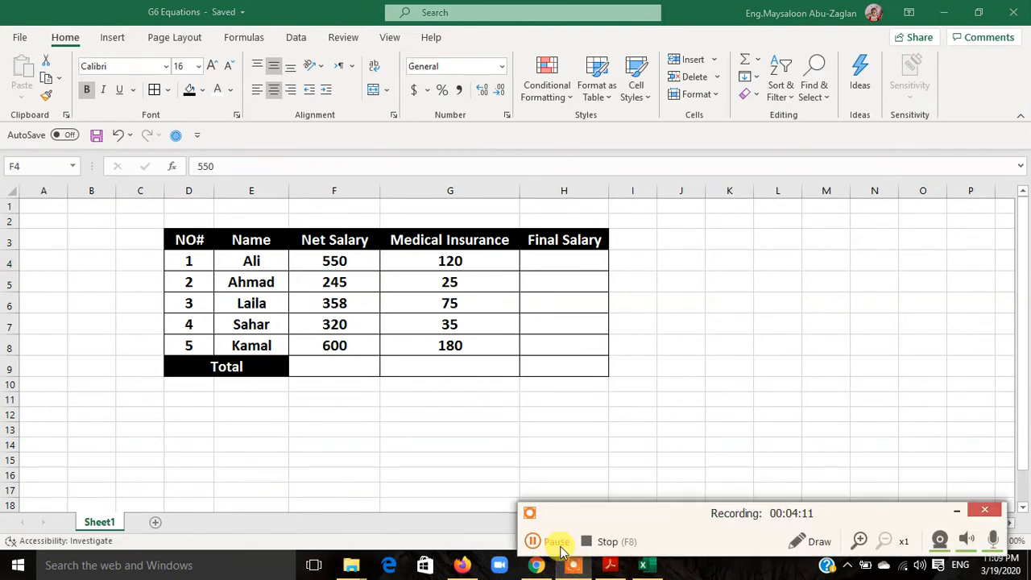
{"action": "left_click", "coordinate": [552, 545]}
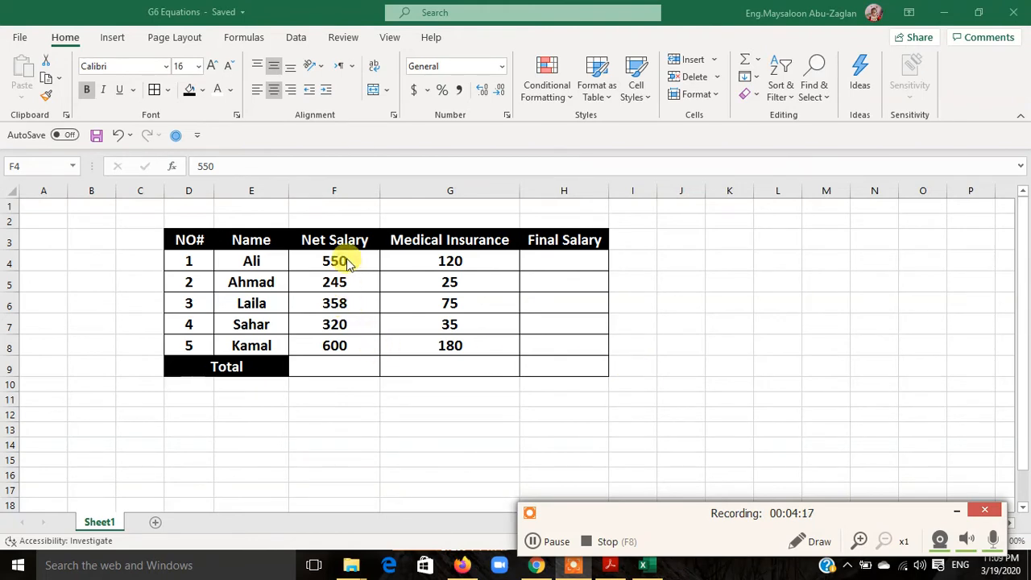
Go through the employee names and their net salary cells F4 to F8 one by one
{"action": "left_click", "coordinate": [263, 278]}
{"action": "key", "text": "Down"}
{"action": "key", "text": "Down"}
{"action": "key", "text": "Down"}
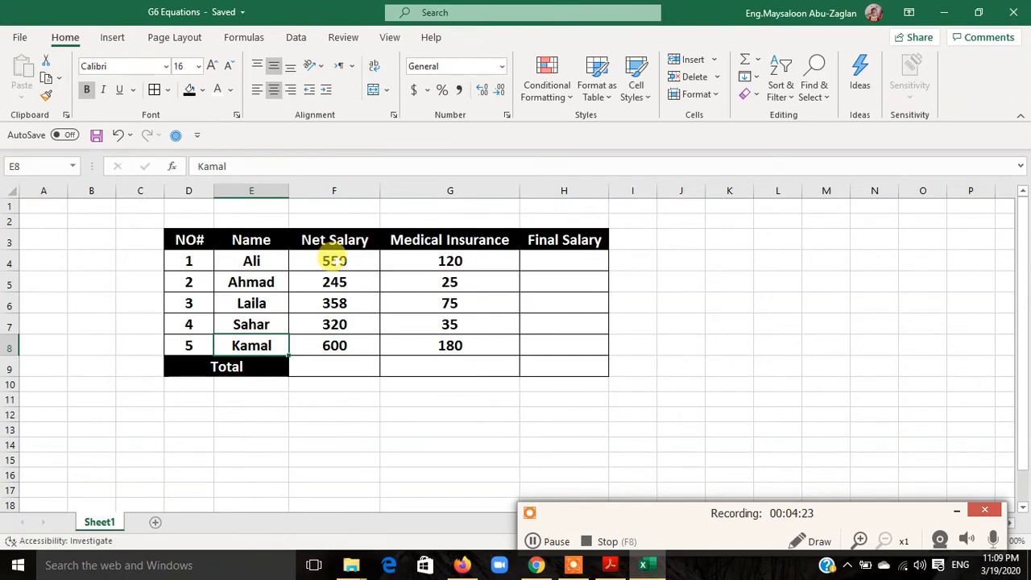
{"action": "left_click", "coordinate": [298, 264]}
{"action": "left_click", "coordinate": [314, 287]}
{"action": "left_click", "coordinate": [308, 304]}
{"action": "left_click", "coordinate": [309, 324]}
{"action": "left_click", "coordinate": [350, 345]}
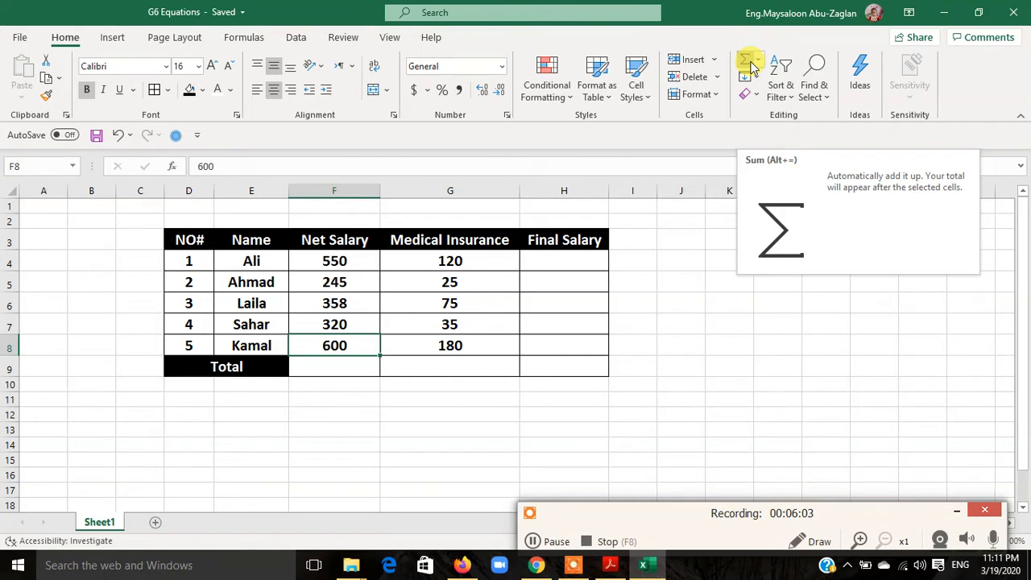
{"action": "left_click", "coordinate": [728, 365]}
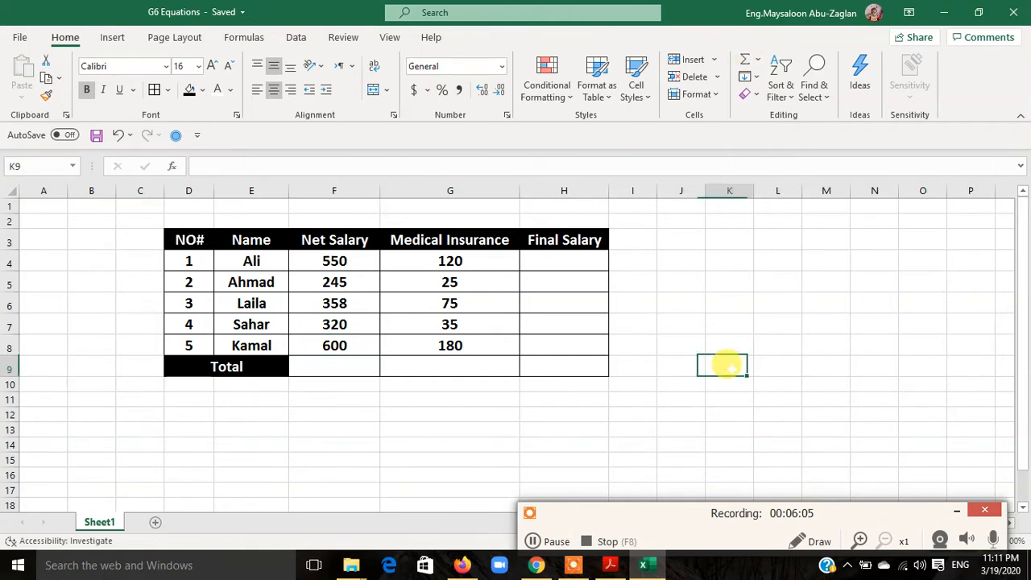
Try to total the net salaries in cell F9 with AutoSum over F4:F8
{"action": "left_click", "coordinate": [332, 366]}
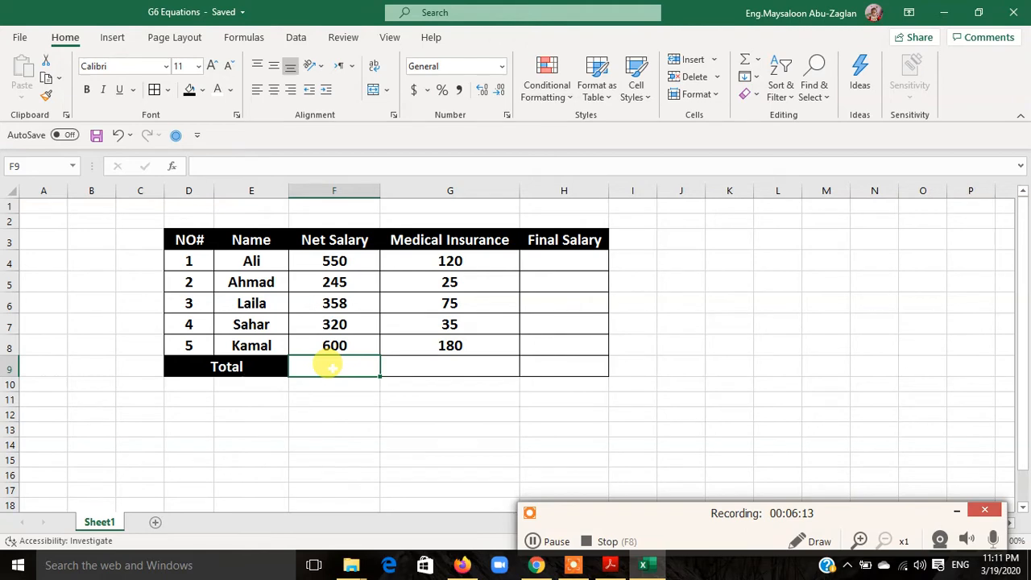
{"action": "left_click", "coordinate": [758, 61]}
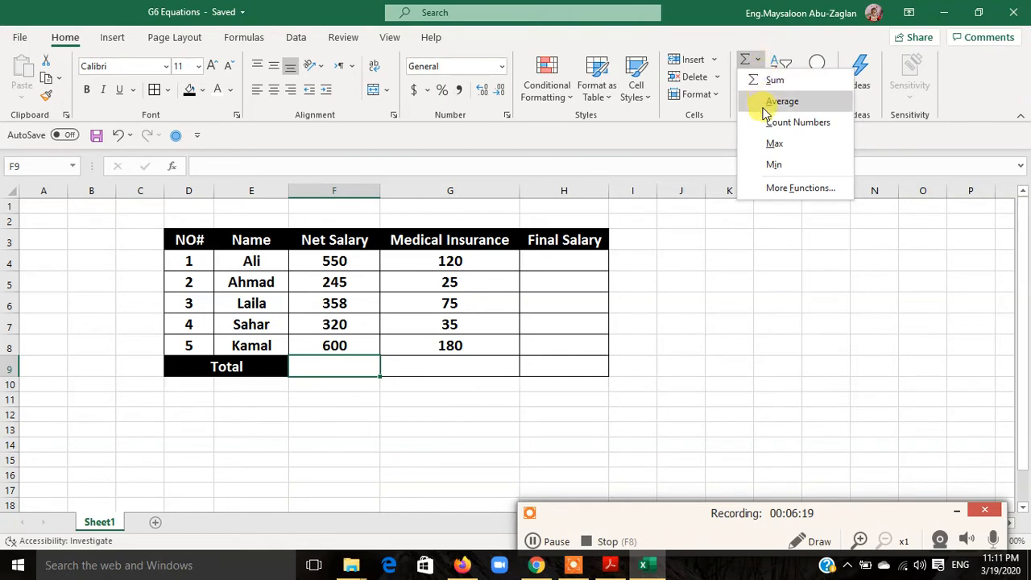
{"action": "left_click", "coordinate": [744, 63]}
{"action": "left_click", "coordinate": [744, 63]}
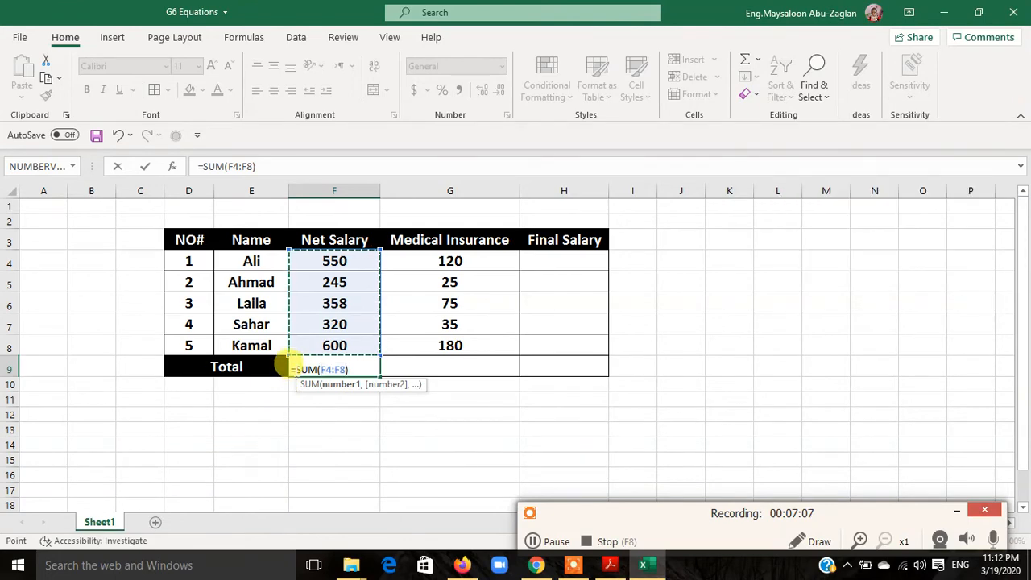
{"action": "left_click", "coordinate": [290, 369]}
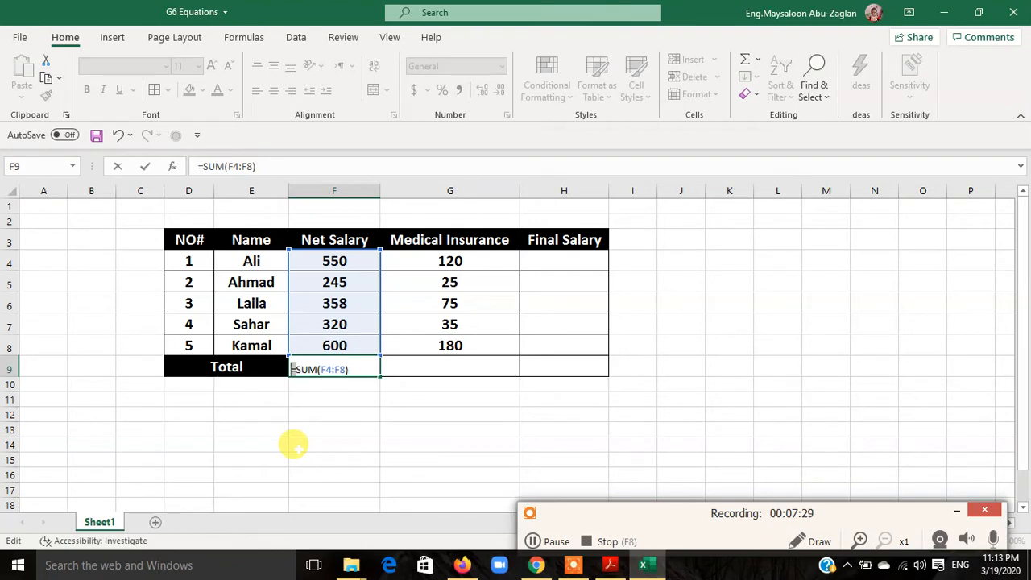
{"action": "key", "text": "Escape"}
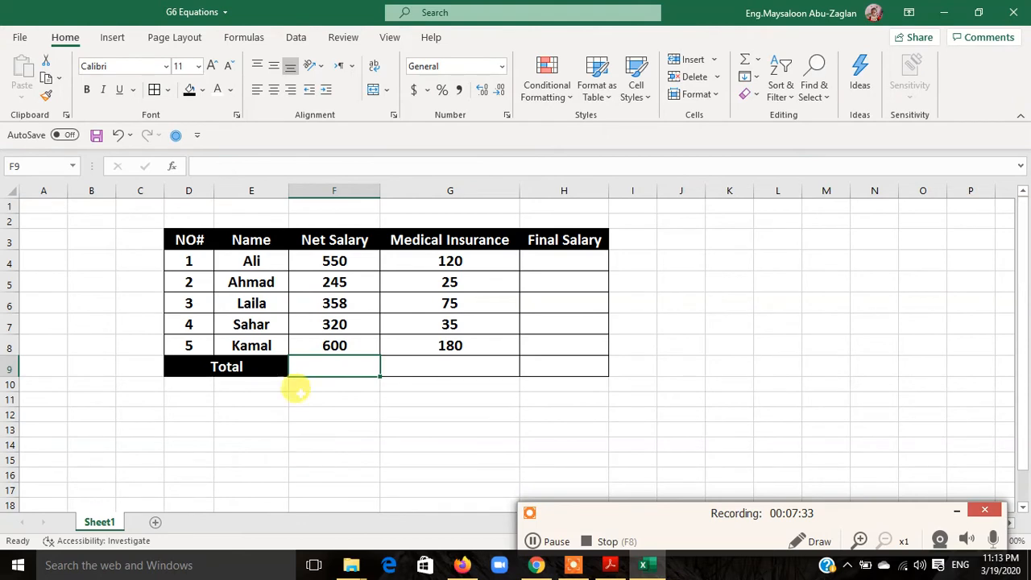
Enter sum(550,253) without an equals sign in the Net Salary total cell F9
{"action": "left_click", "coordinate": [332, 260]}
{"action": "left_click_drag", "start_coordinate": [333, 260], "coordinate": [362, 364]}
{"action": "left_click", "coordinate": [362, 366]}
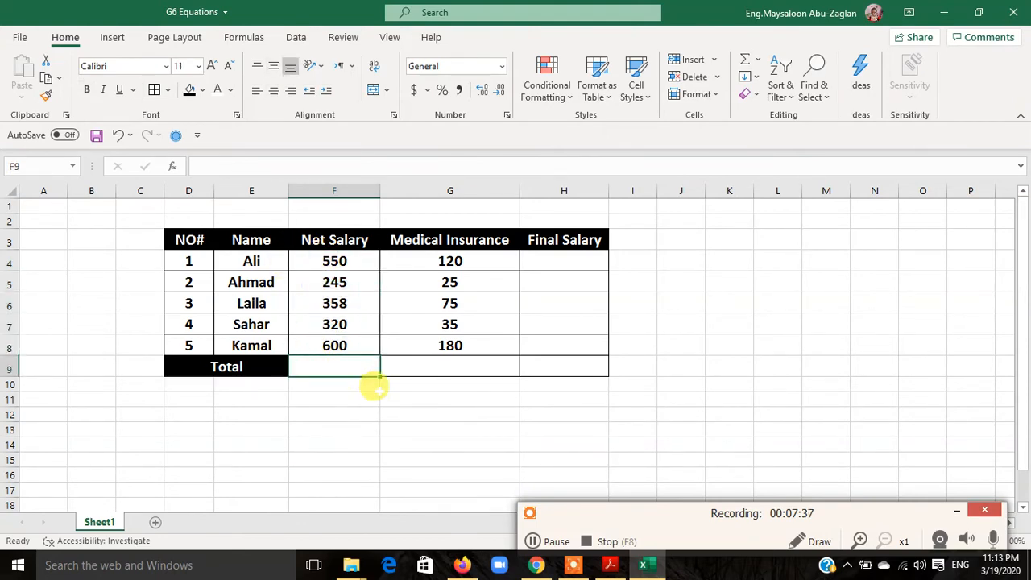
{"action": "type", "text": "sum"}
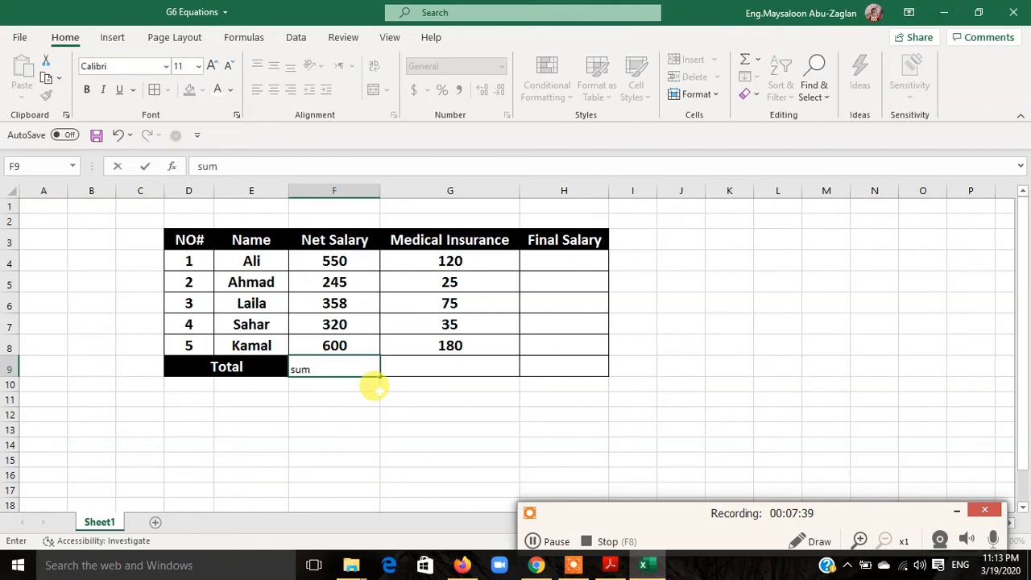
{"action": "type", "text": "(550,253)"}
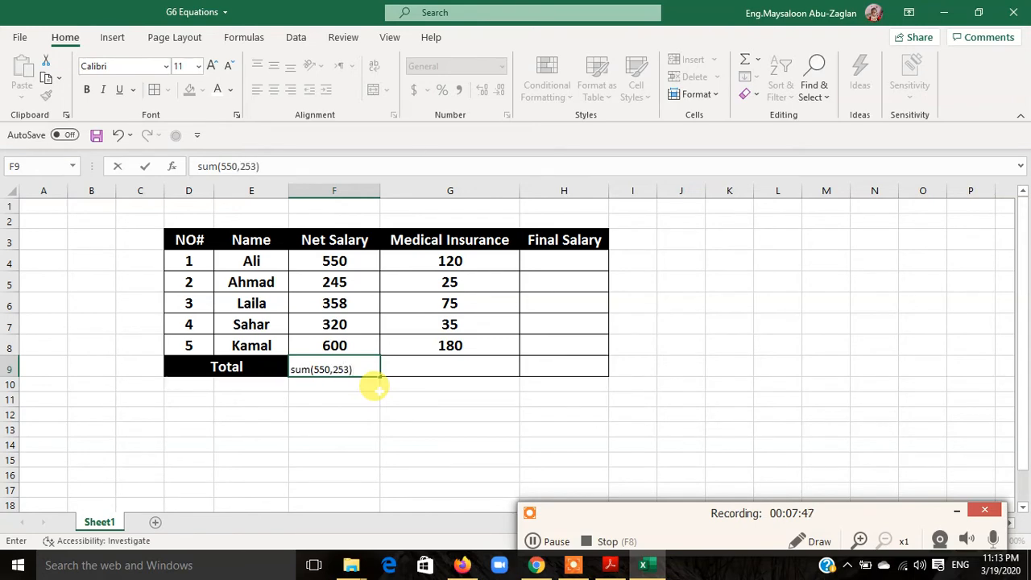
{"action": "key", "text": "Return"}
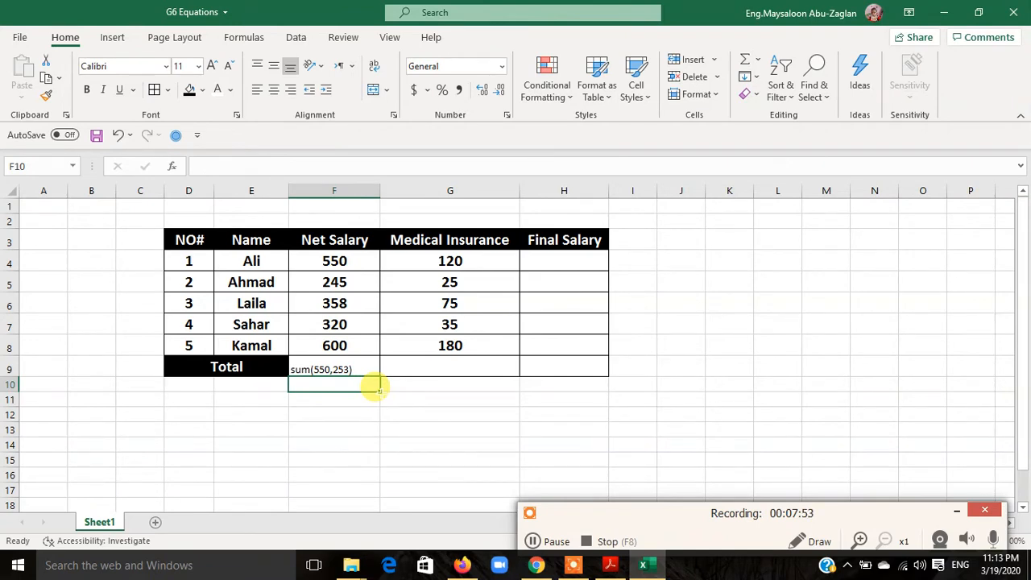
Add an equals sign before the entry in F9 so it becomes the formula = sum(550,253)
{"action": "double_click", "coordinate": [296, 364]}
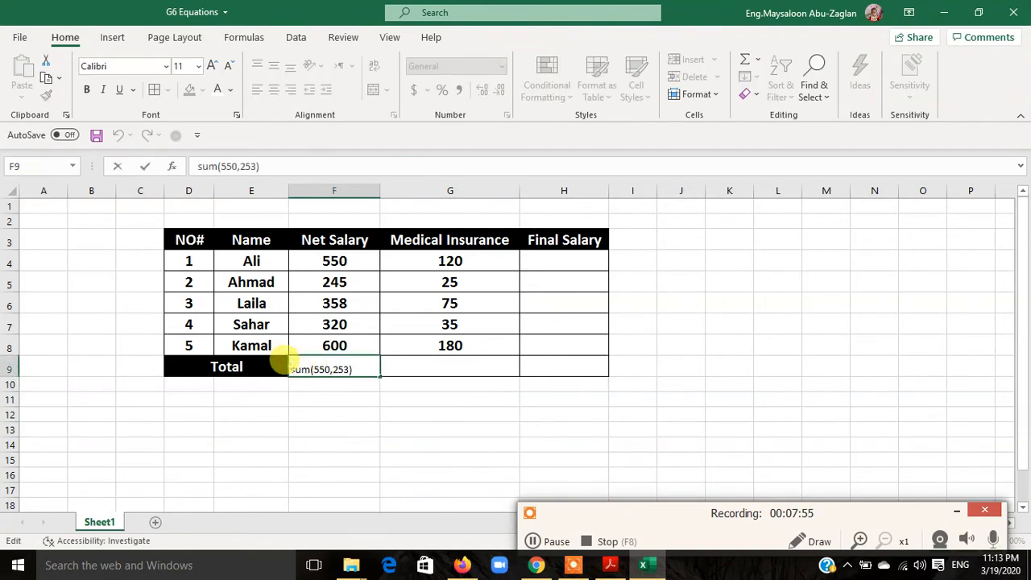
{"action": "type", "text": "="}
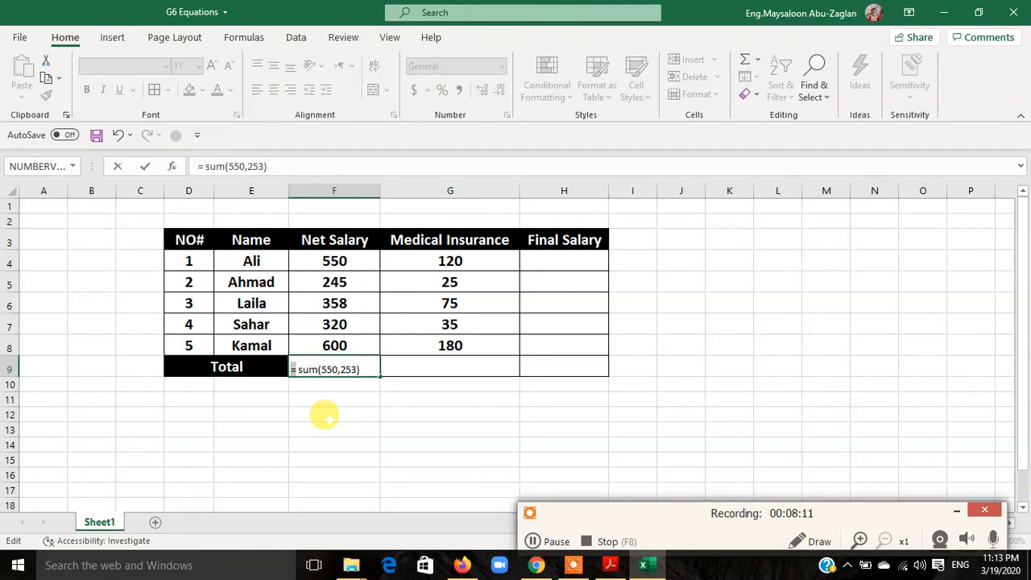
{"action": "key", "text": "Return"}
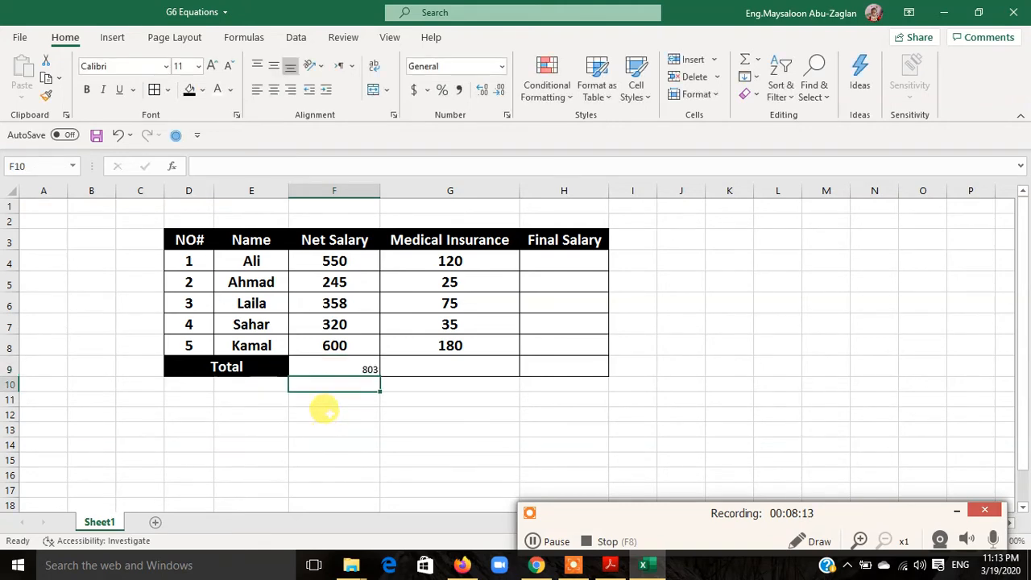
Clear the =SUM(550,253) formula from the Net Salary total cell F9 and leave the cell empty
{"action": "left_click", "coordinate": [341, 367]}
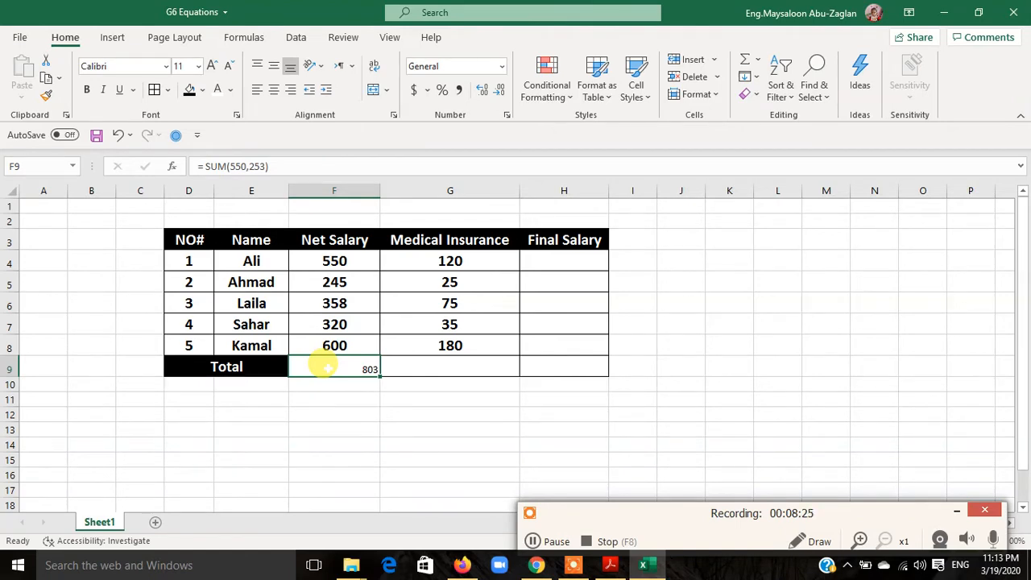
{"action": "double_click", "coordinate": [326, 367]}
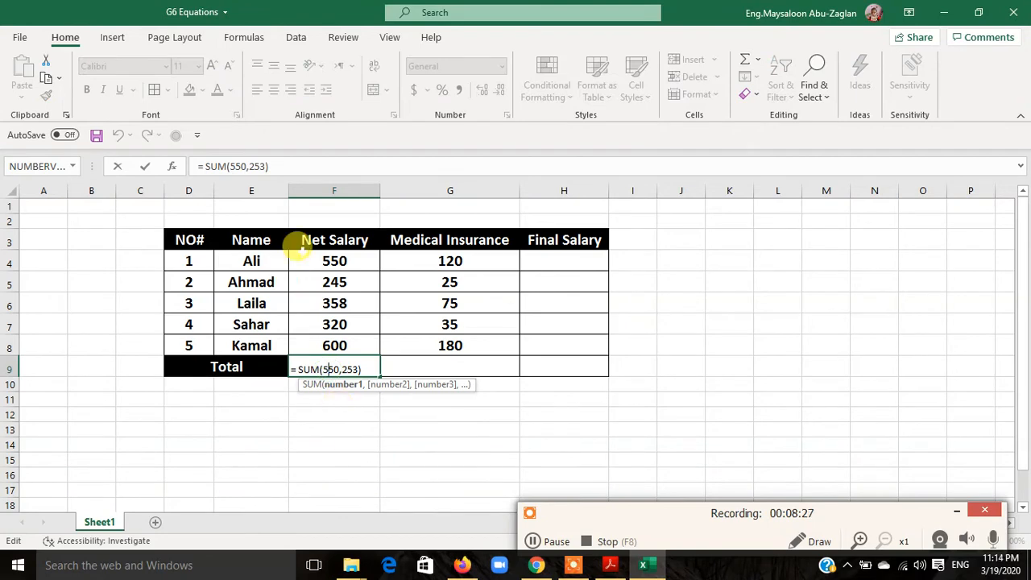
{"action": "left_click_drag", "start_coordinate": [270, 166], "coordinate": [185, 161]}
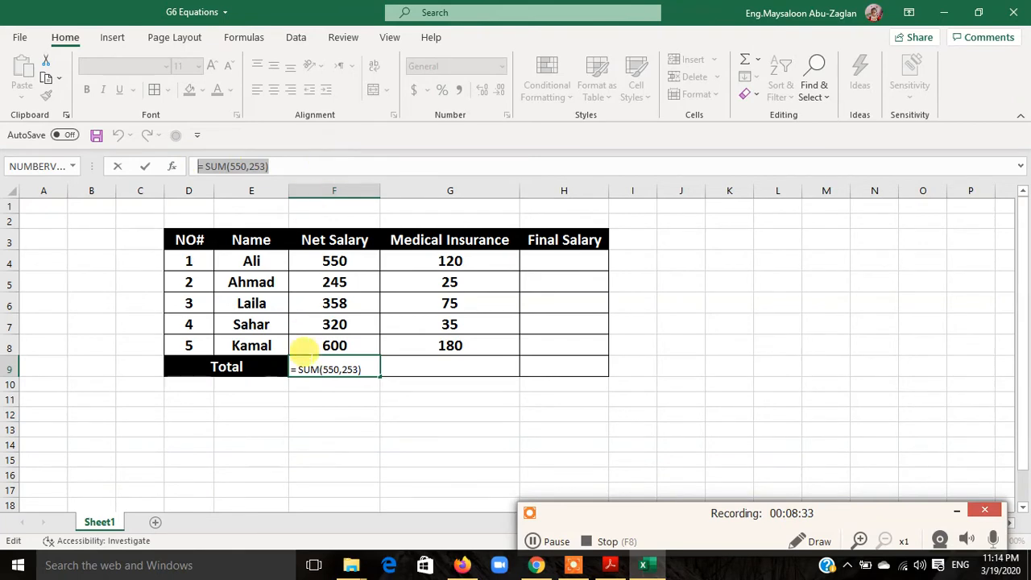
{"action": "type", "text": "="}
{"action": "left_click", "coordinate": [346, 400]}
{"action": "left_click", "coordinate": [343, 369]}
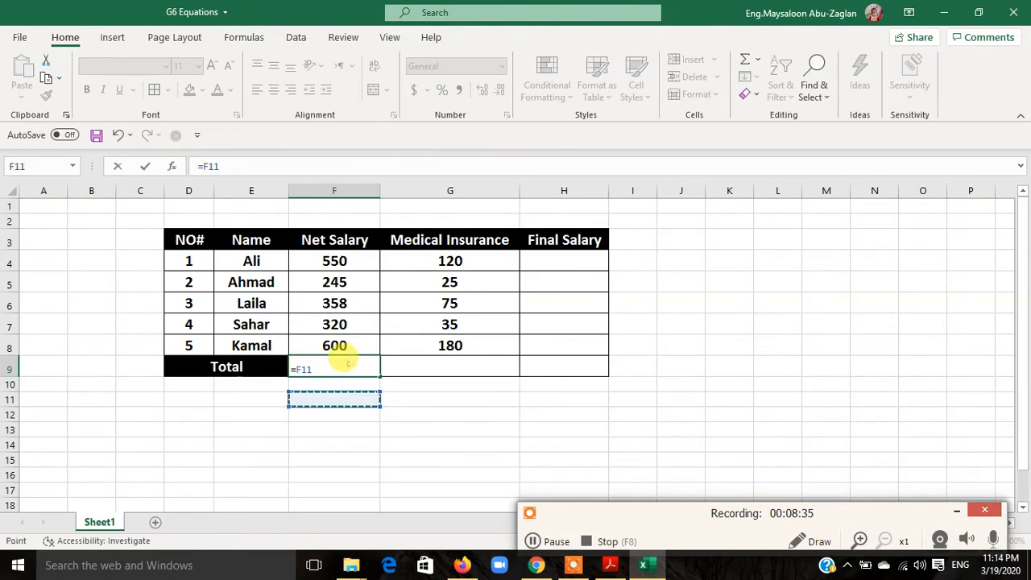
{"action": "key", "text": "BackSpace"}
{"action": "key", "text": "BackSpace"}
{"action": "key", "text": "BackSpace"}
{"action": "key", "text": "BackSpace"}
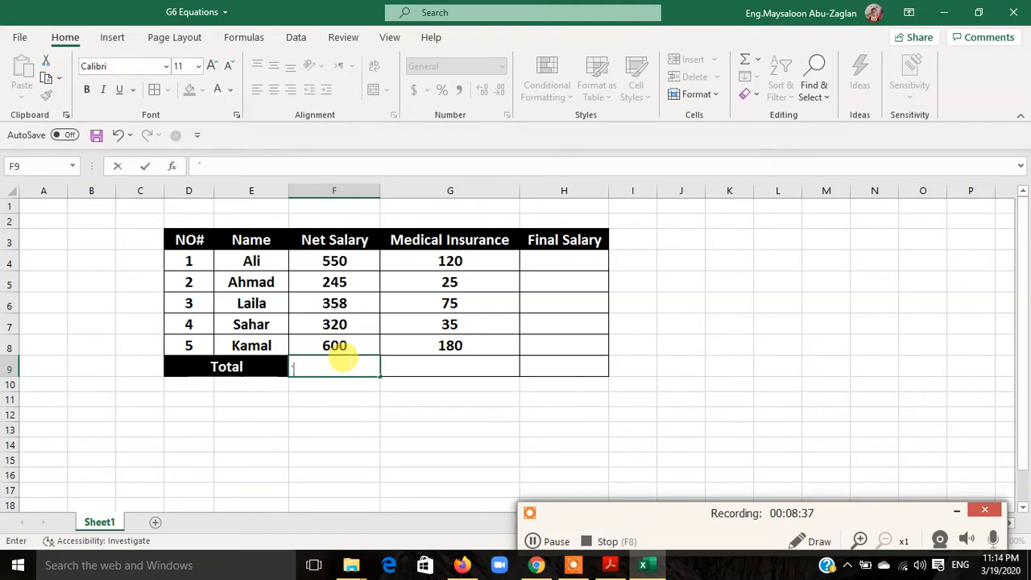
{"action": "left_click", "coordinate": [336, 414]}
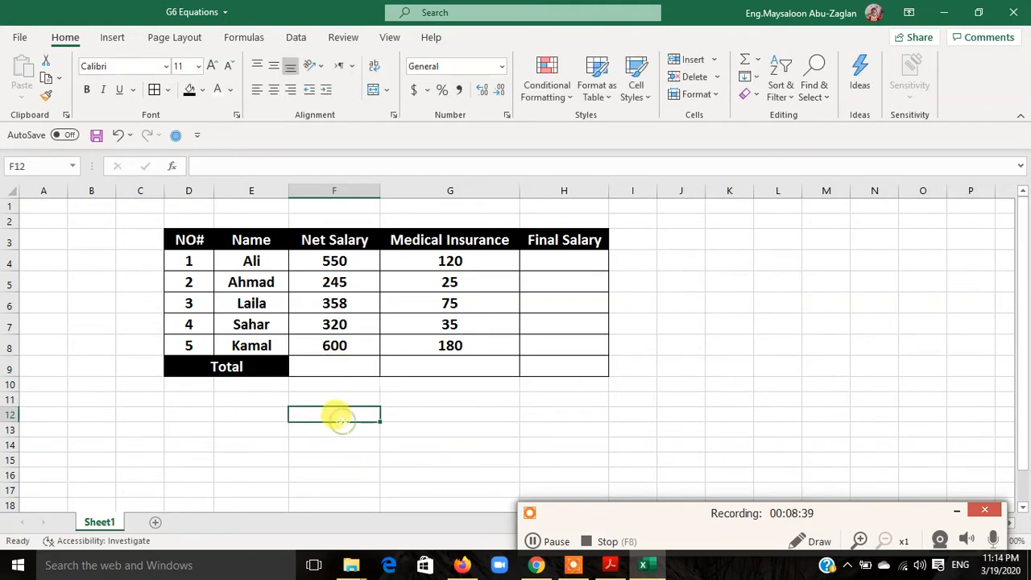
Total the net salaries in F9 with AutoSum, selecting the range F4:F8 as its argument
{"action": "left_click", "coordinate": [342, 369]}
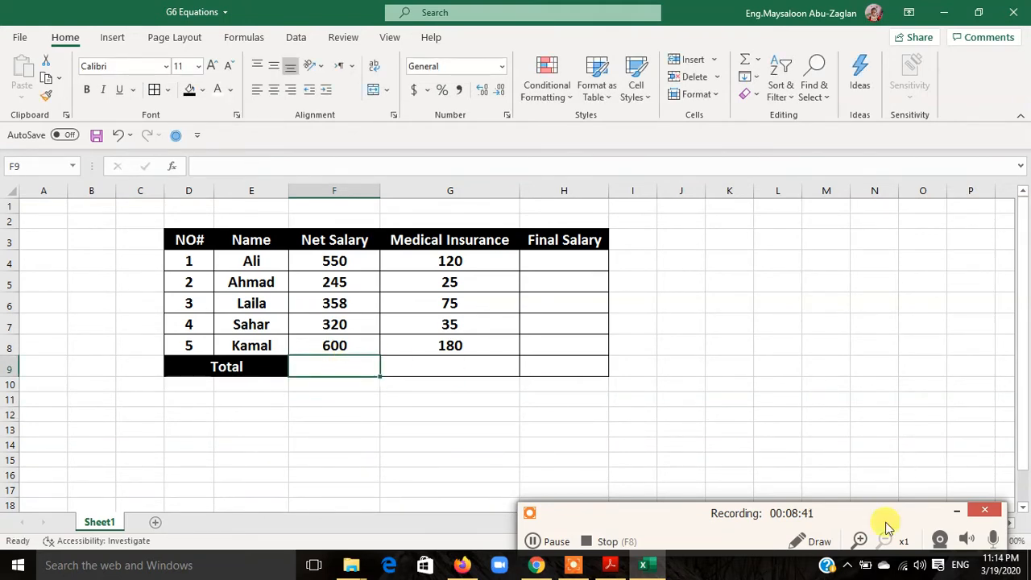
{"action": "left_click", "coordinate": [951, 510]}
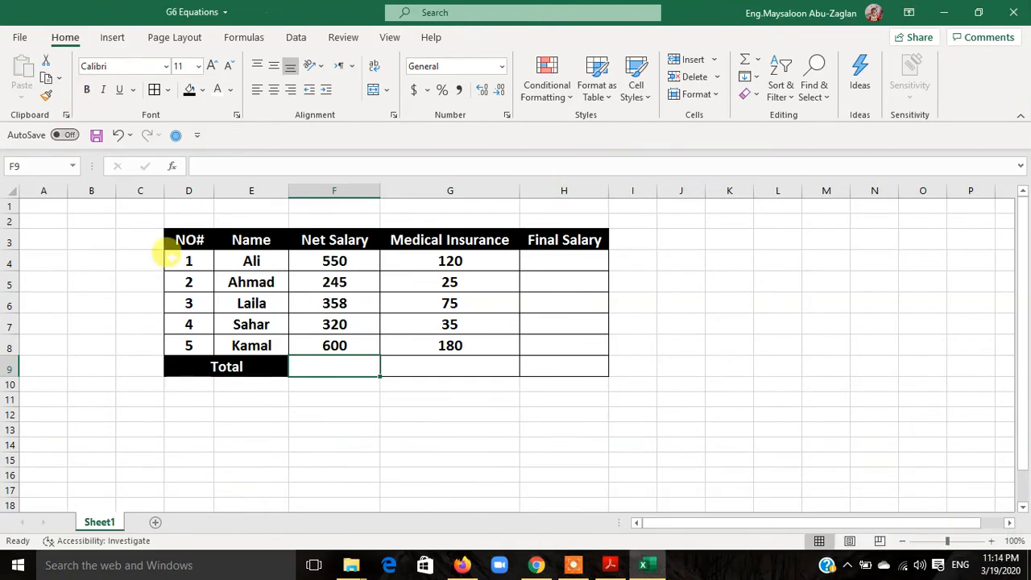
{"action": "left_click", "coordinate": [743, 61]}
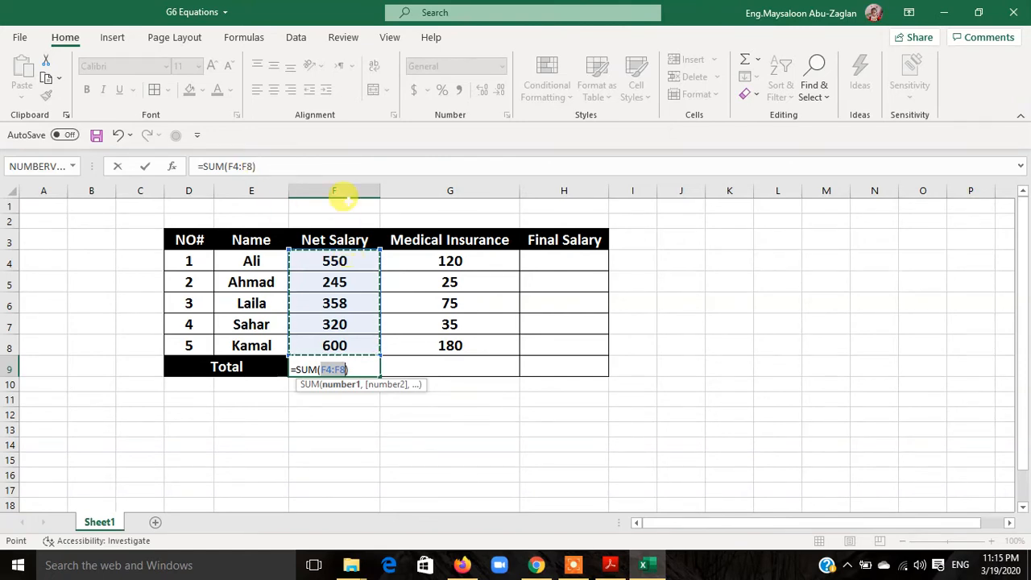
{"action": "left_click", "coordinate": [335, 260]}
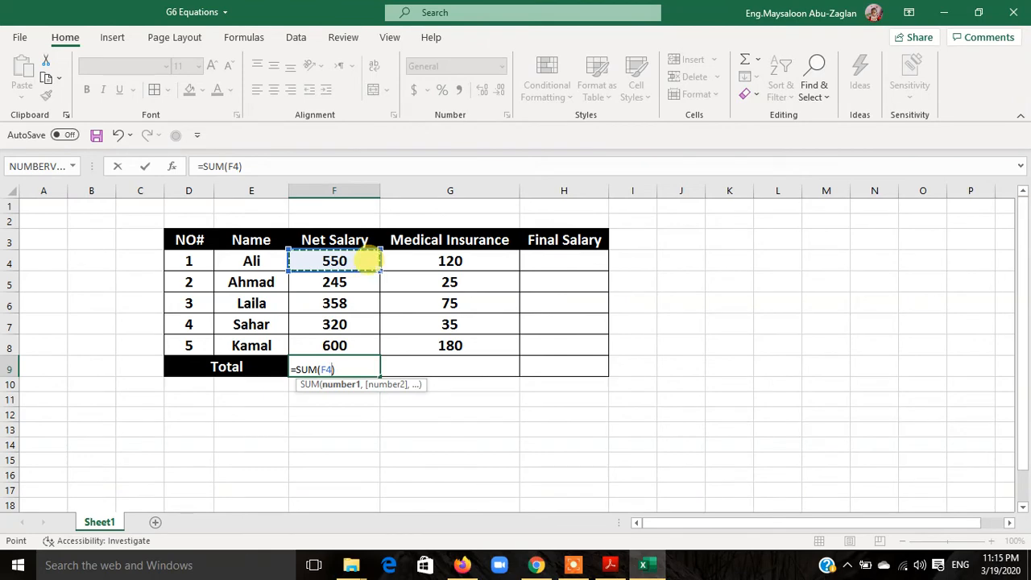
{"action": "left_click_drag", "start_coordinate": [366, 260], "coordinate": [302, 338]}
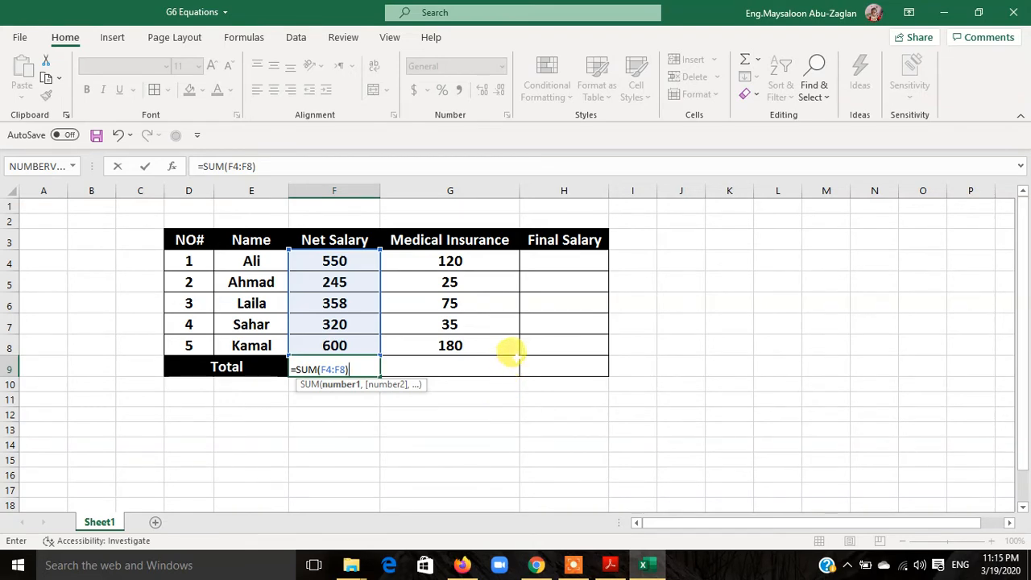
{"action": "left_click", "coordinate": [333, 369]}
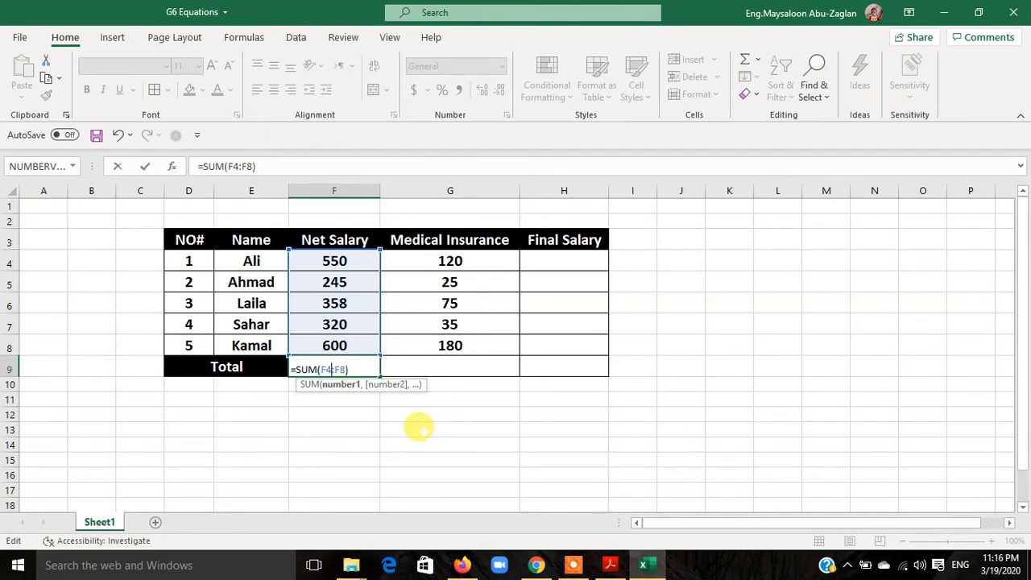
{"action": "key", "text": "Return"}
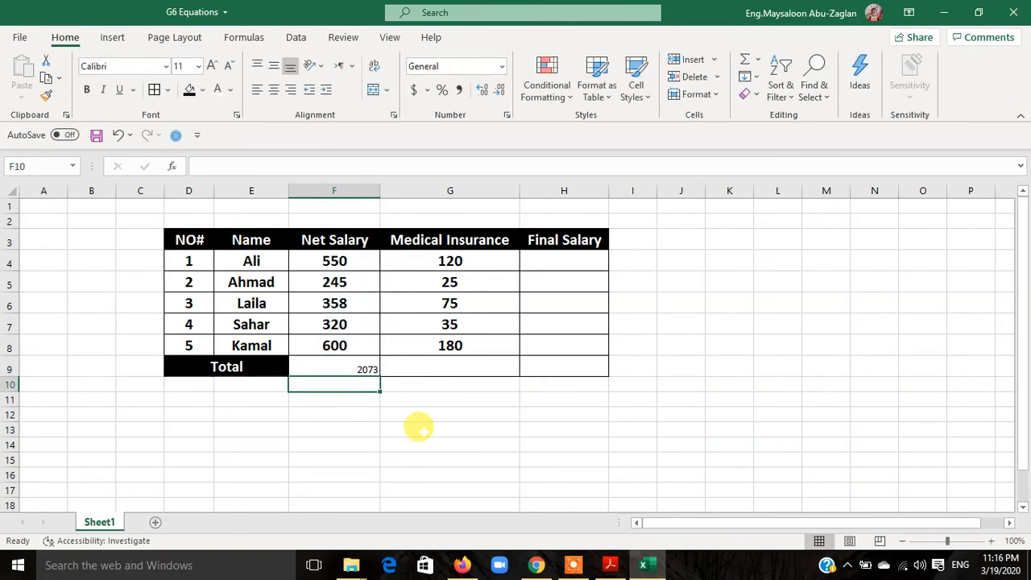
Reopen the total formula in F9 to examine its SUM function and cell range, leaving the formula as it is
{"action": "mouse_move", "coordinate": [571, 565]}
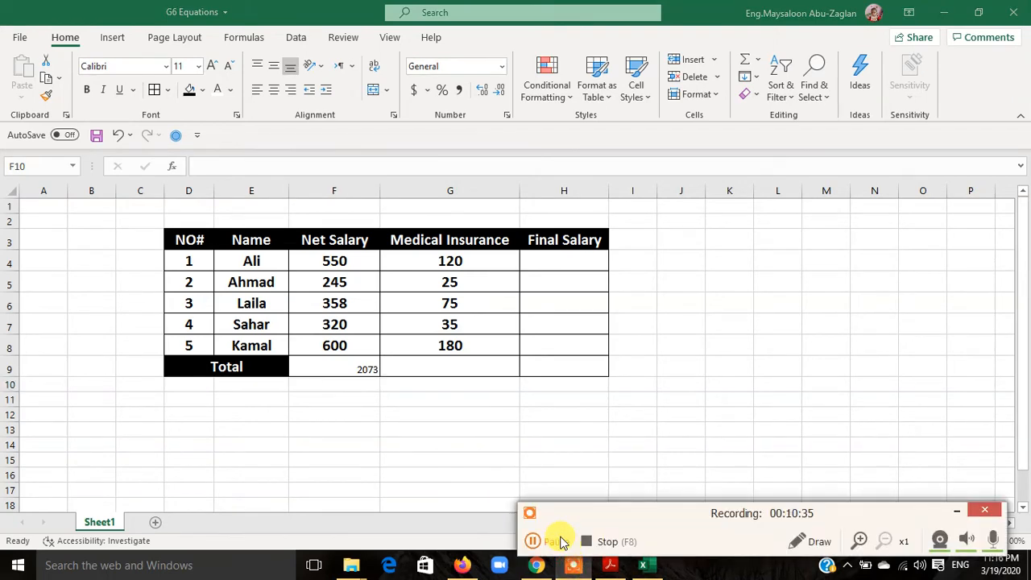
{"action": "left_click", "coordinate": [561, 541]}
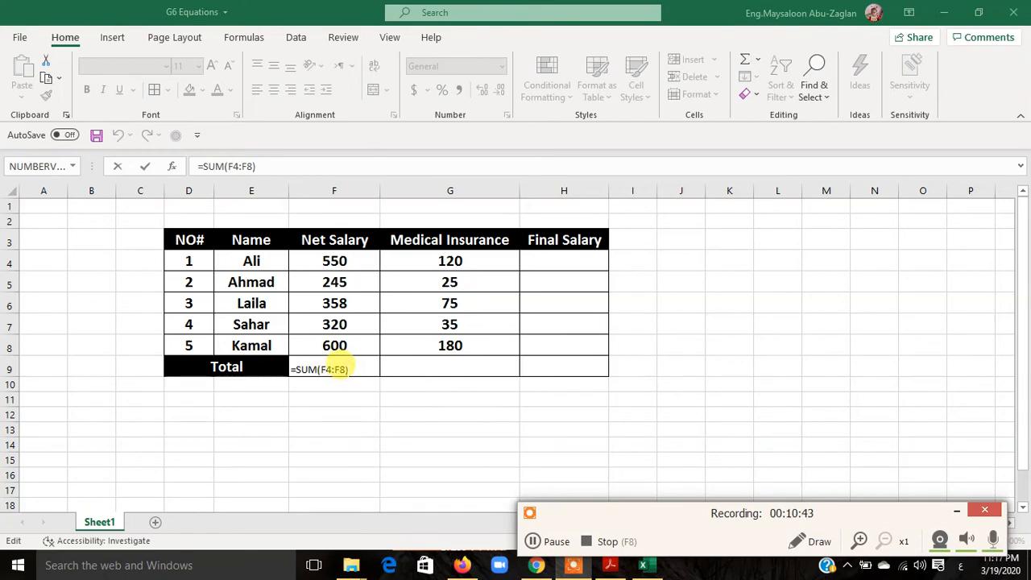
{"action": "left_click", "coordinate": [326, 368]}
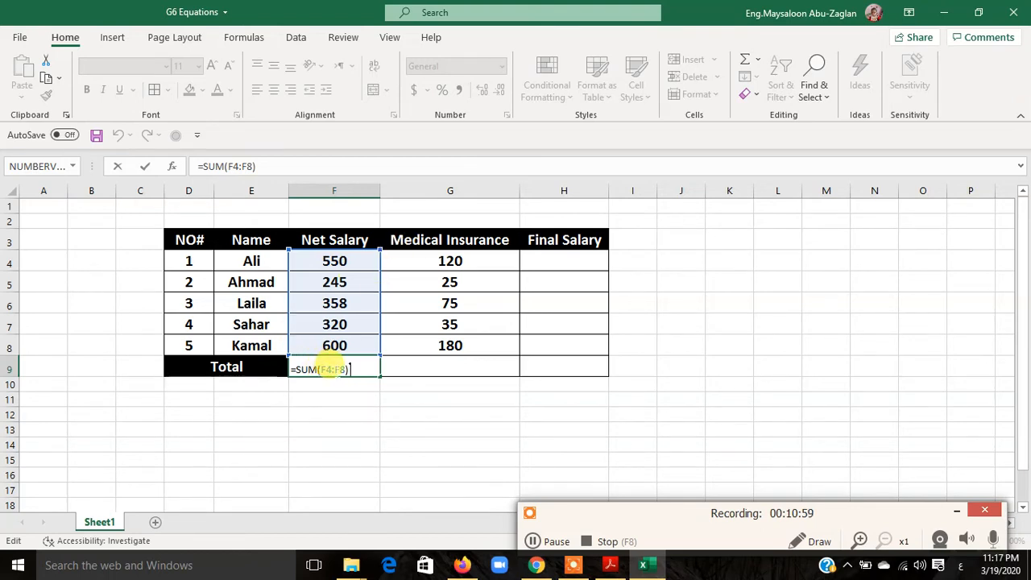
{"action": "left_click", "coordinate": [332, 369]}
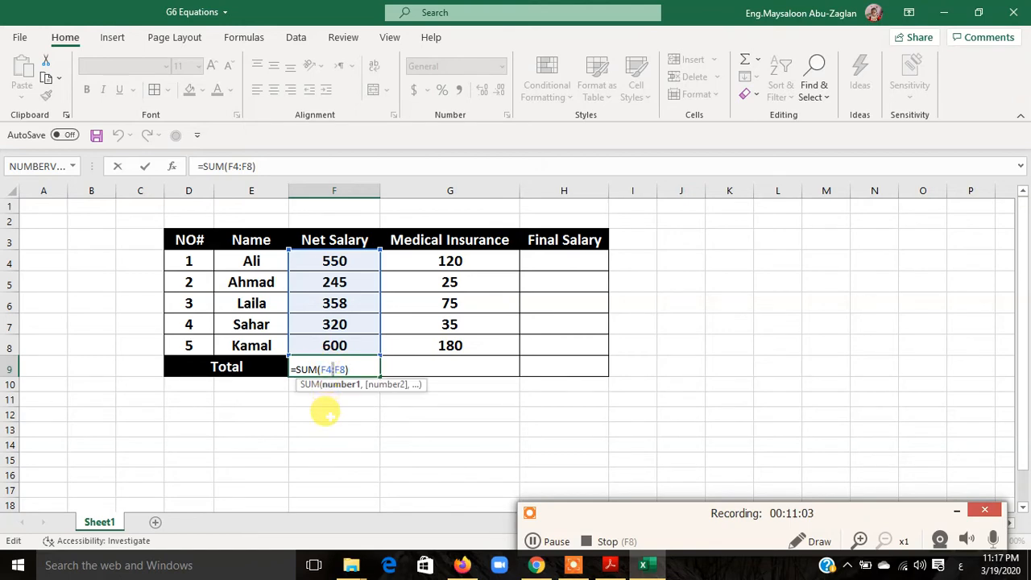
{"action": "left_click", "coordinate": [324, 413]}
{"action": "left_click", "coordinate": [335, 348]}
{"action": "double_click", "coordinate": [338, 364]}
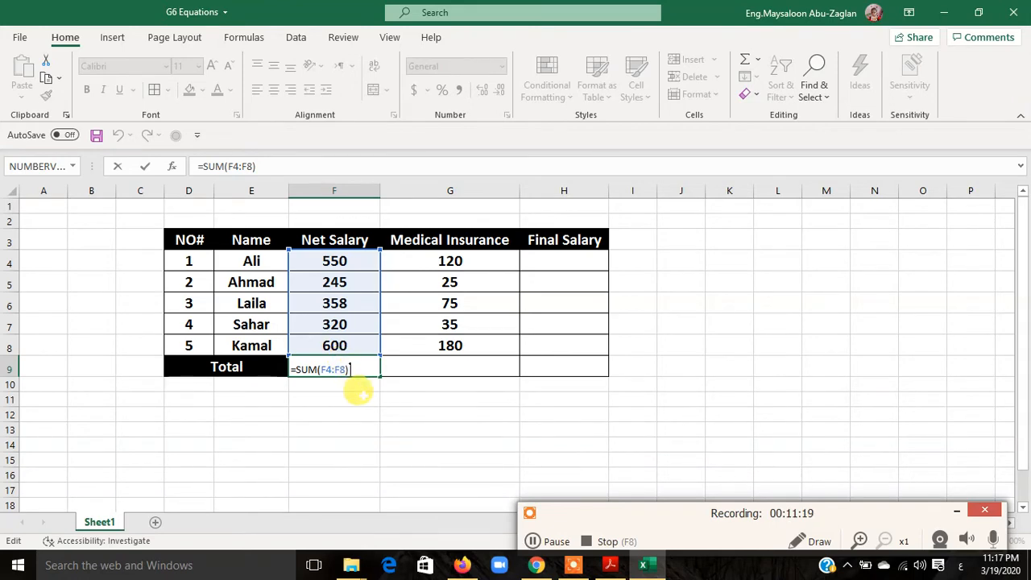
{"action": "left_click", "coordinate": [956, 510]}
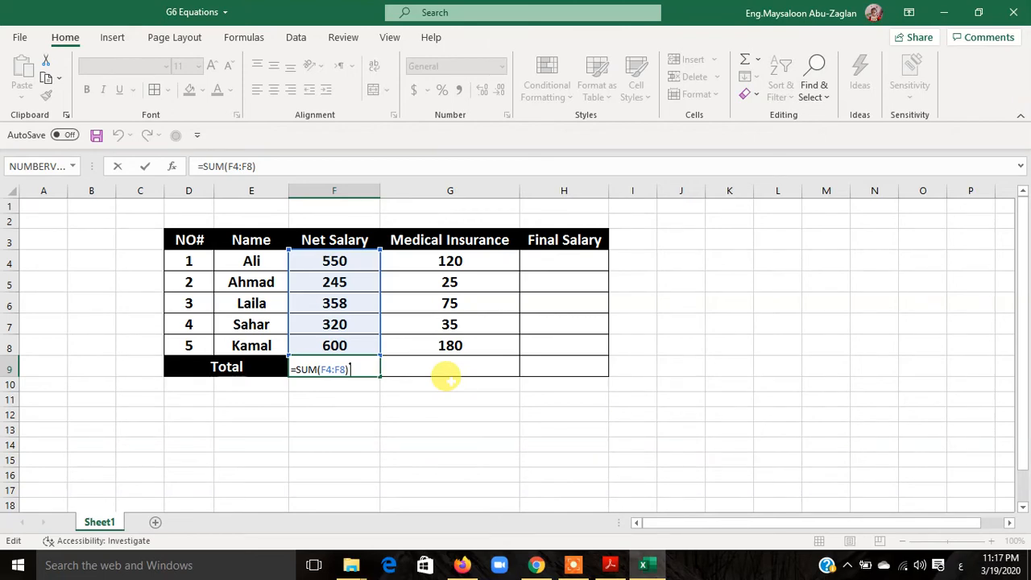
{"action": "key", "text": "Return"}
Format the Net Salary total in F9 as bold 16-point text, centred horizontally and vertically
{"action": "left_click", "coordinate": [351, 364]}
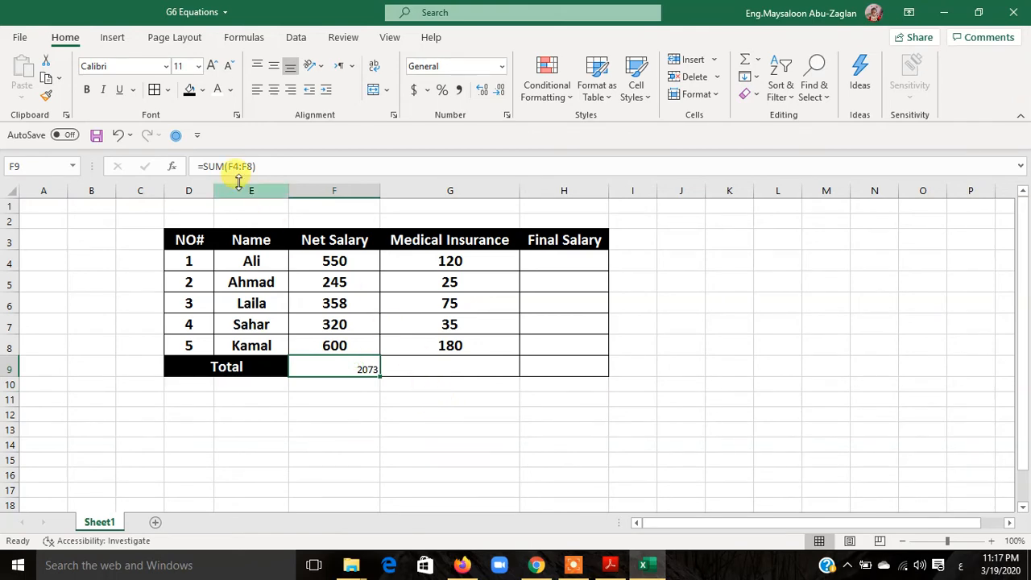
{"action": "left_click", "coordinate": [274, 90]}
{"action": "left_click", "coordinate": [276, 68]}
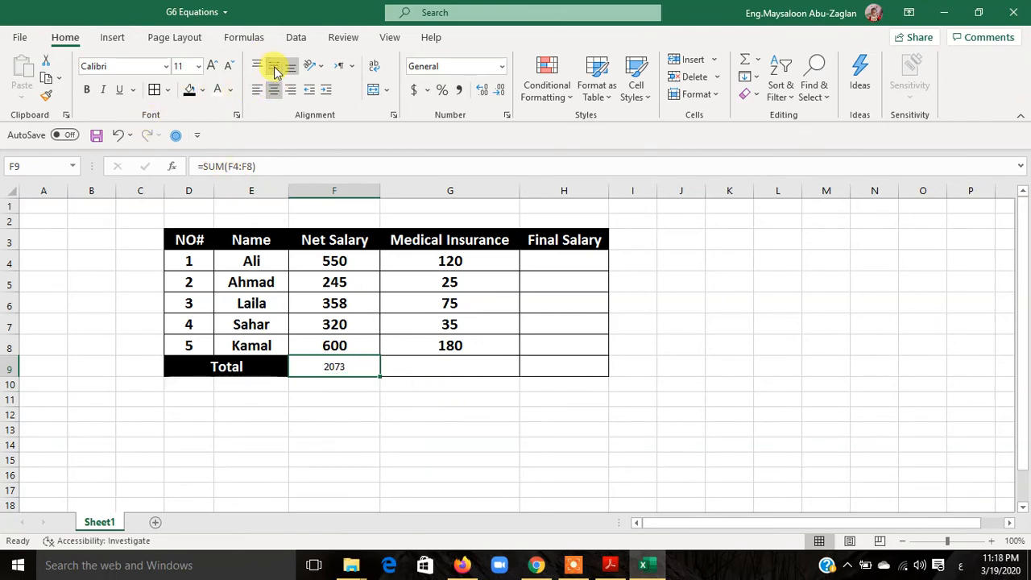
{"action": "left_click", "coordinate": [86, 89]}
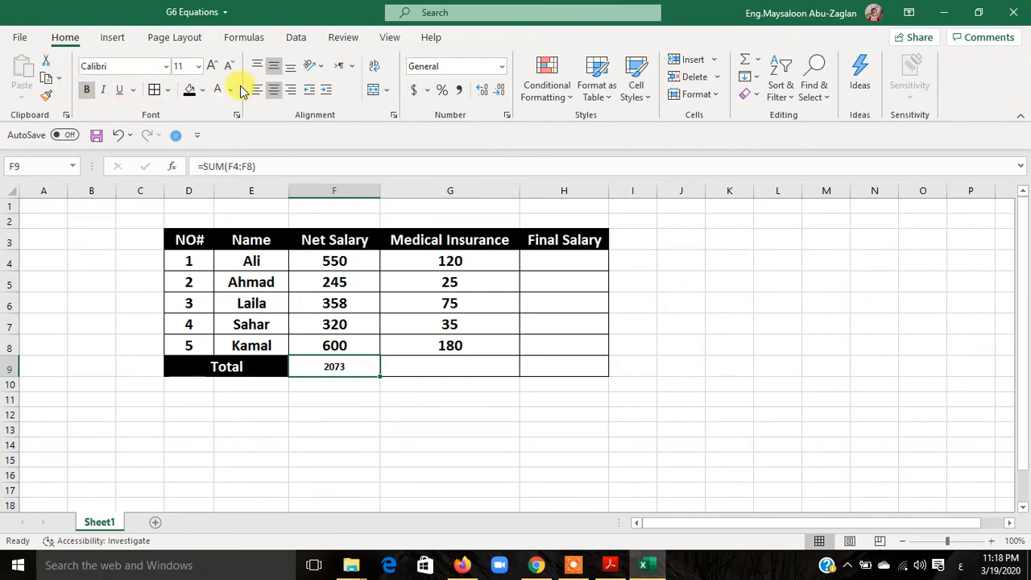
{"action": "left_click", "coordinate": [213, 66]}
{"action": "left_click", "coordinate": [213, 66]}
{"action": "left_click", "coordinate": [213, 66]}
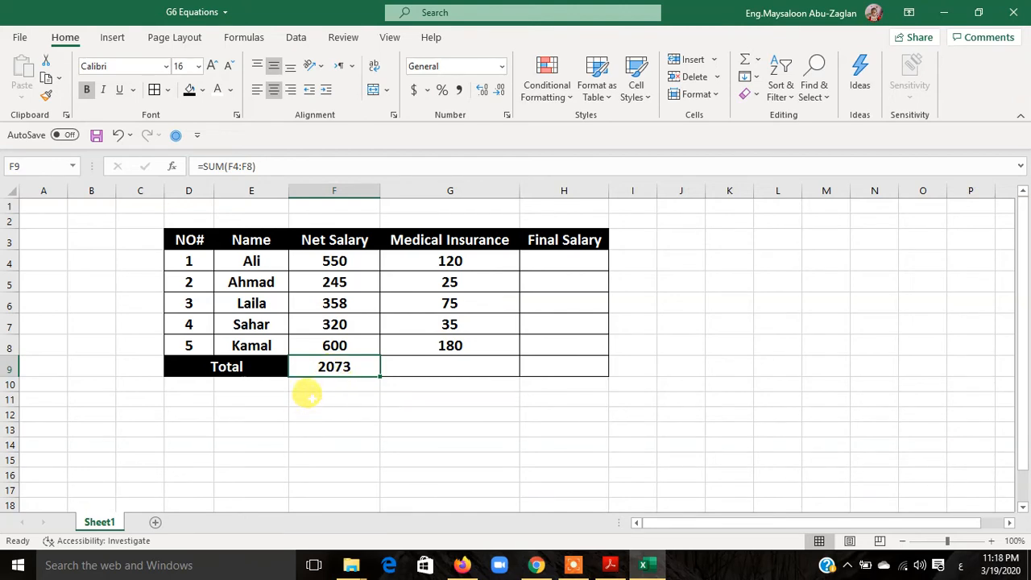
Enter the manual addition formula =(550+245+358+320+600) in cell F11 below the table
{"action": "left_click", "coordinate": [310, 398]}
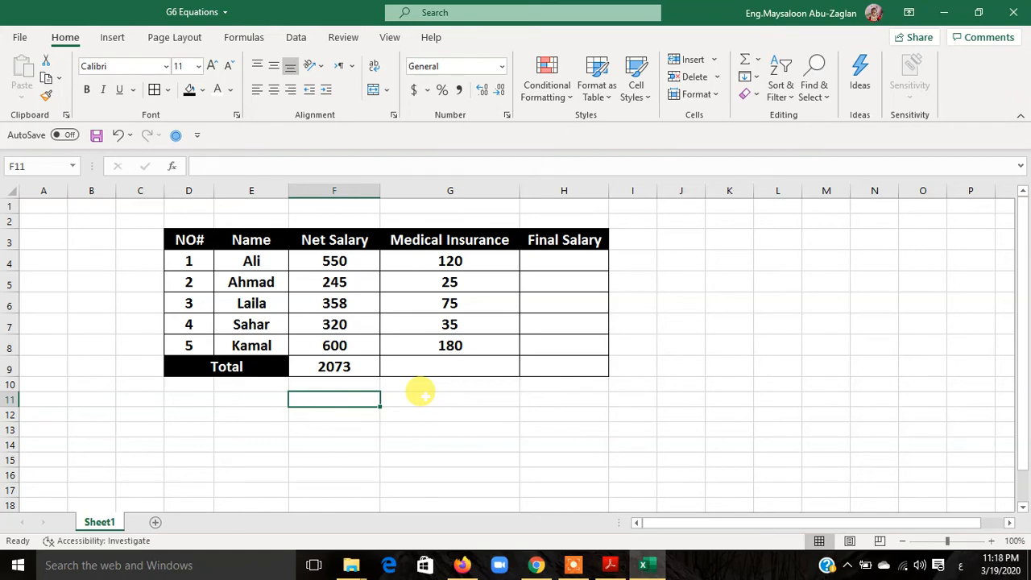
{"action": "type", "text": "="}
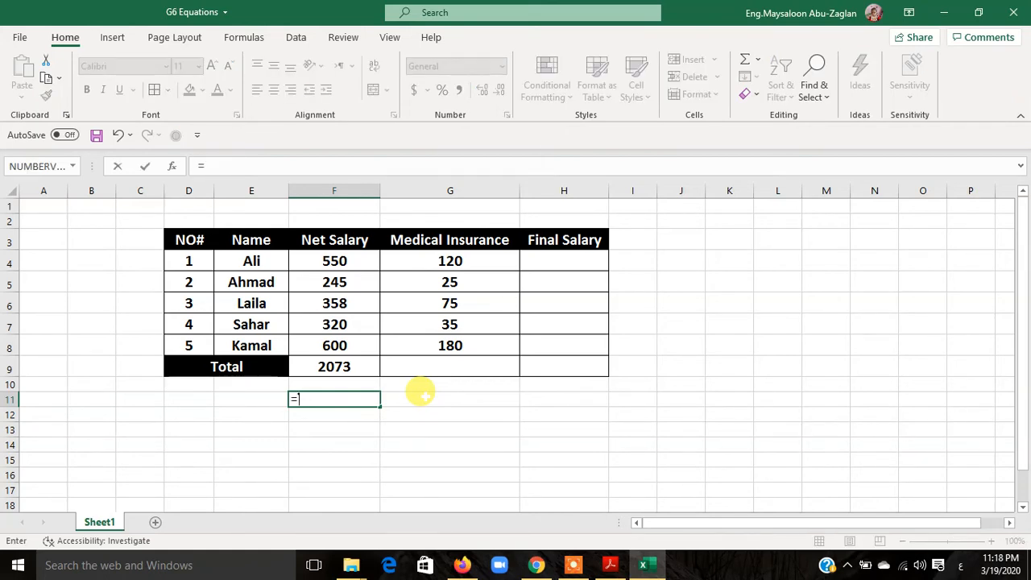
{"action": "key", "text": "alt+shift"}
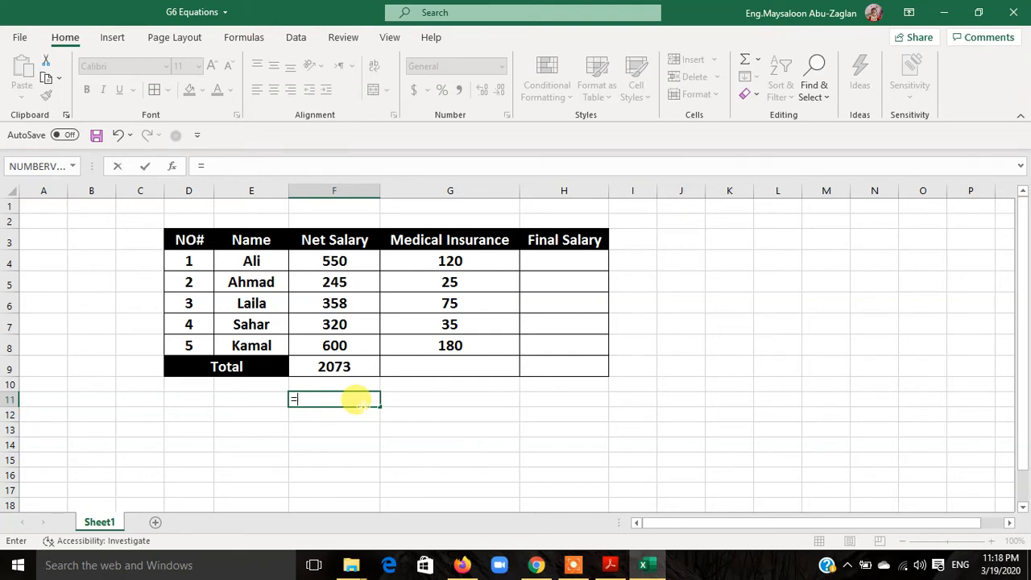
{"action": "type", "text": "(550"}
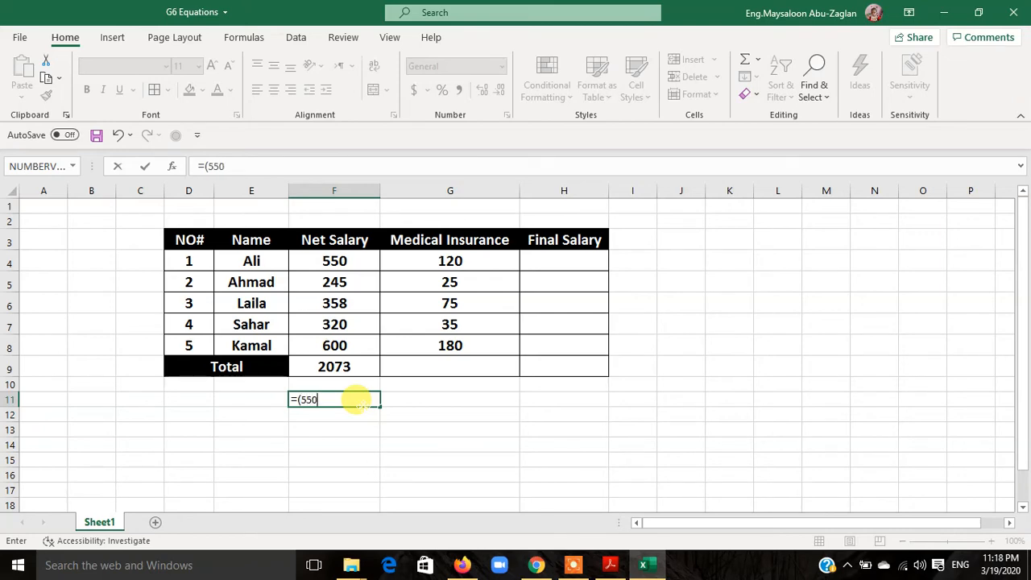
{"action": "type", "text": "+245+35"}
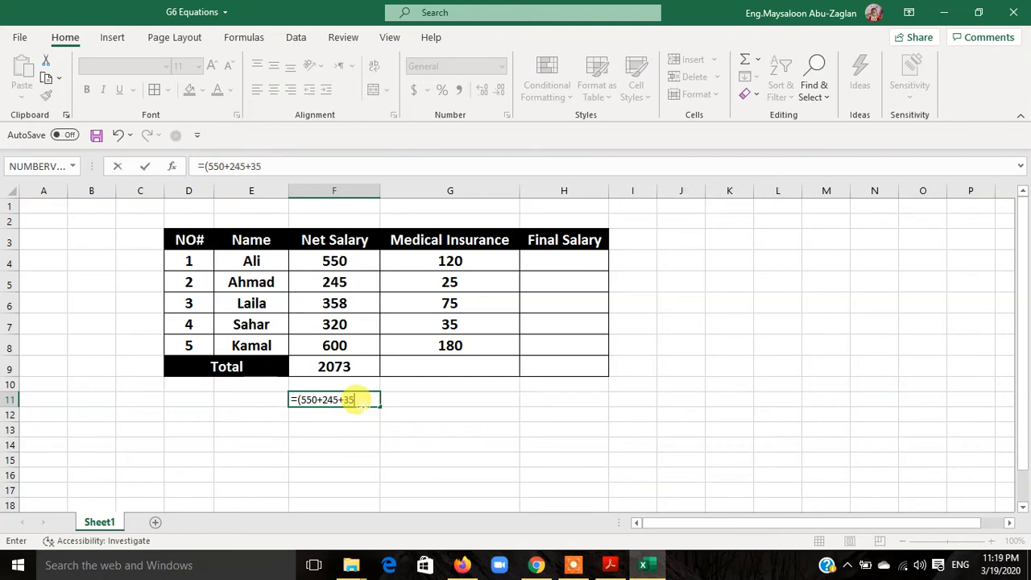
{"action": "type", "text": "8+320+6"}
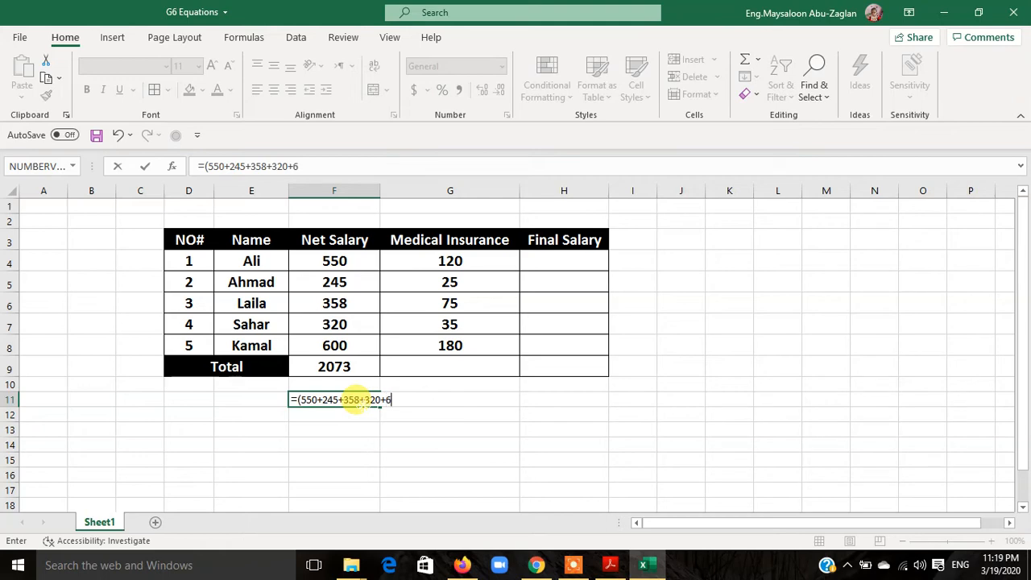
{"action": "type", "text": "00)"}
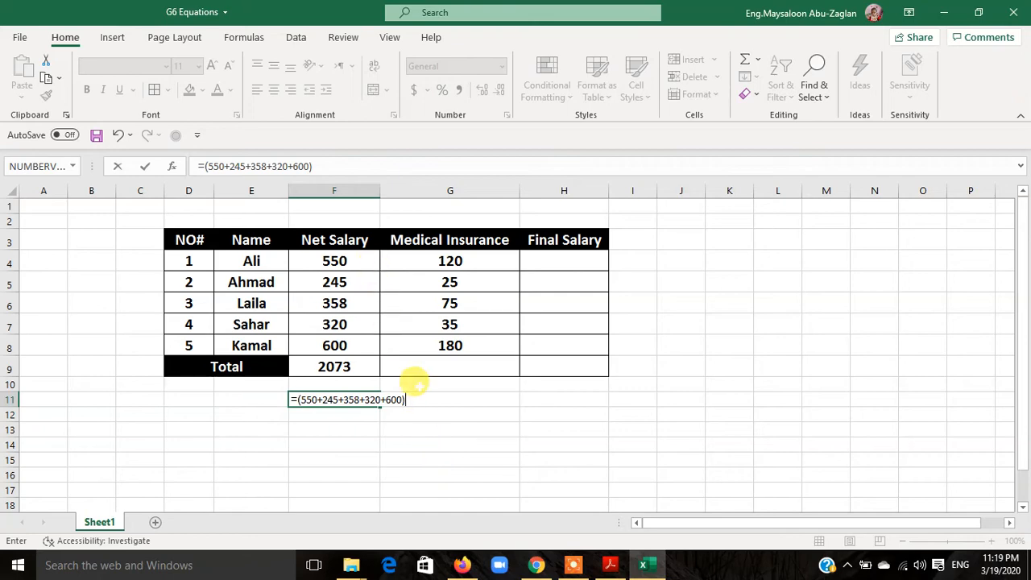
{"action": "left_click", "coordinate": [439, 444]}
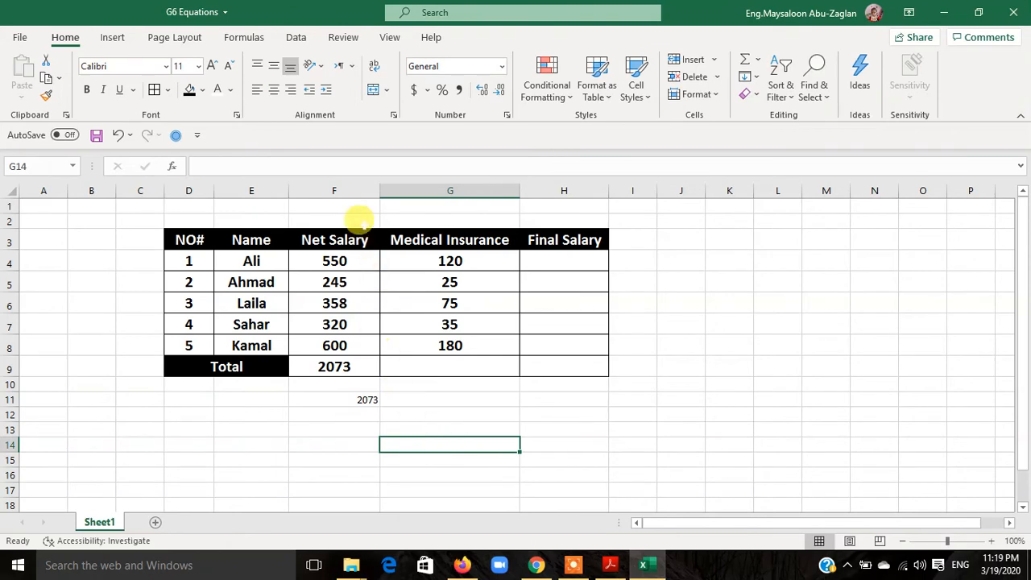
Widen column F slightly and format F11 with a black fill and centred white 14-point text
{"action": "left_click_drag", "start_coordinate": [383, 187], "coordinate": [408, 188]}
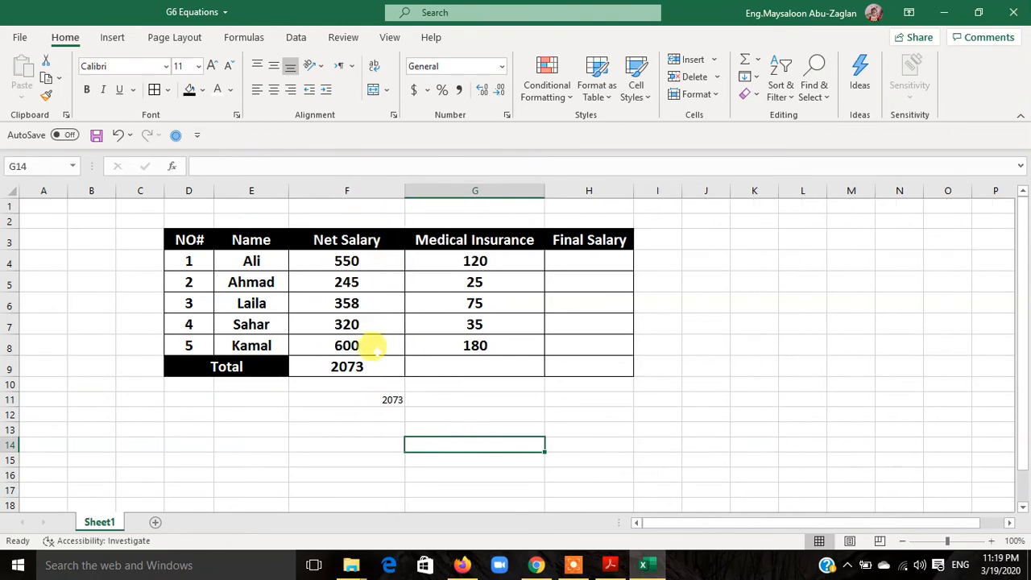
{"action": "left_click", "coordinate": [367, 397]}
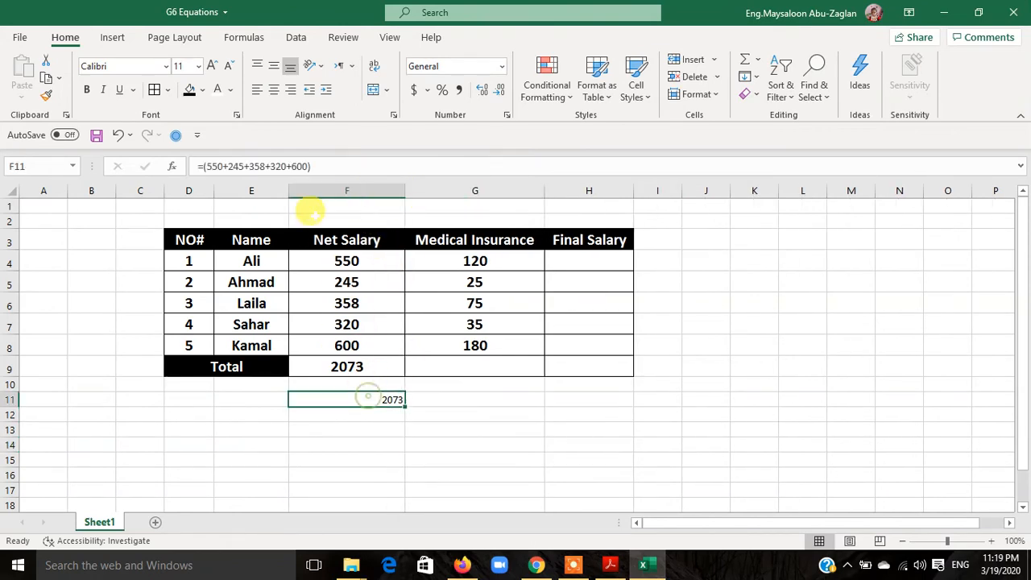
{"action": "left_click", "coordinate": [187, 90]}
{"action": "left_click", "coordinate": [212, 65]}
{"action": "left_click", "coordinate": [212, 66]}
{"action": "left_click", "coordinate": [216, 90]}
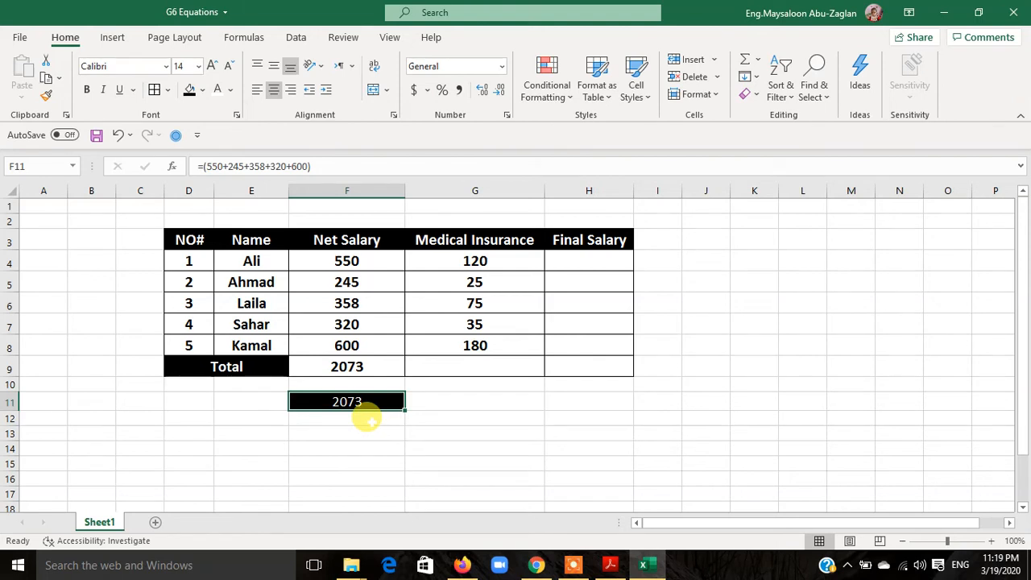
{"action": "left_click", "coordinate": [367, 366]}
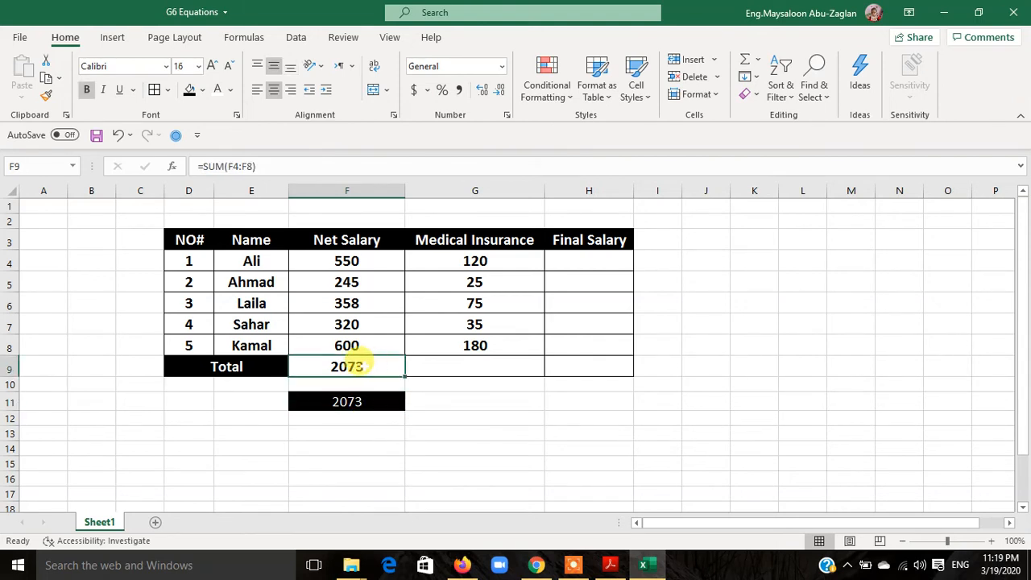
Highlight the SUM formula in F9 to examine its function name and cell range
{"action": "left_click_drag", "start_coordinate": [268, 166], "coordinate": [178, 163]}
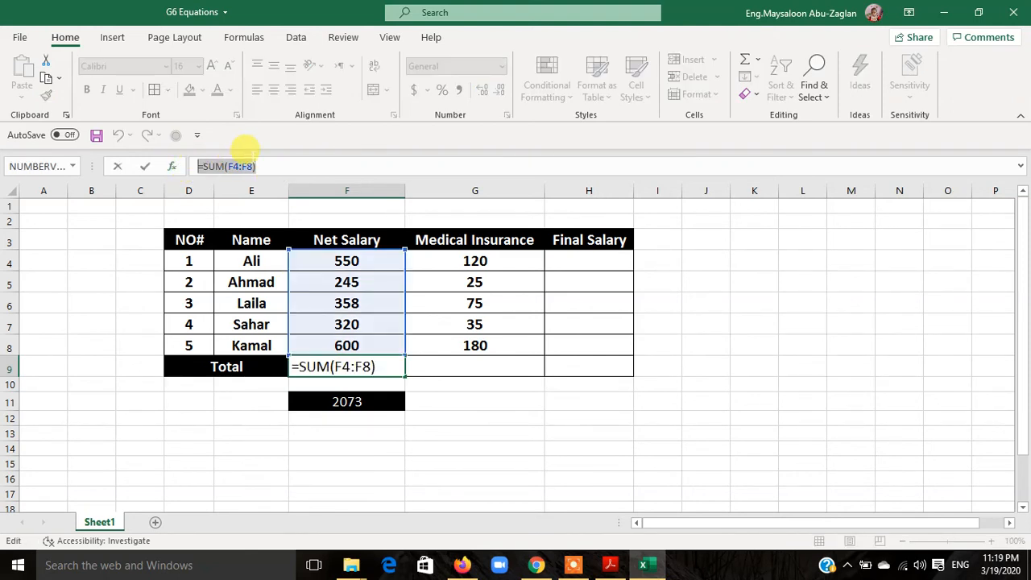
{"action": "left_click", "coordinate": [268, 166]}
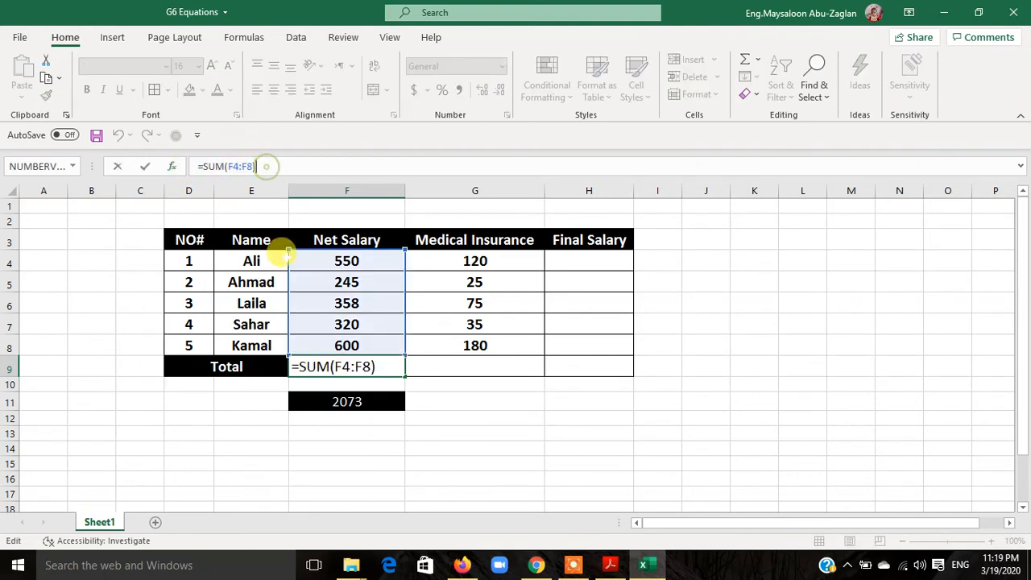
Enter =SUM(F4+F5+F6+F7+F8) in cell F13, referencing each Net Salary cell separately, and compare it with the manual addition in F11
{"action": "left_click", "coordinate": [338, 432]}
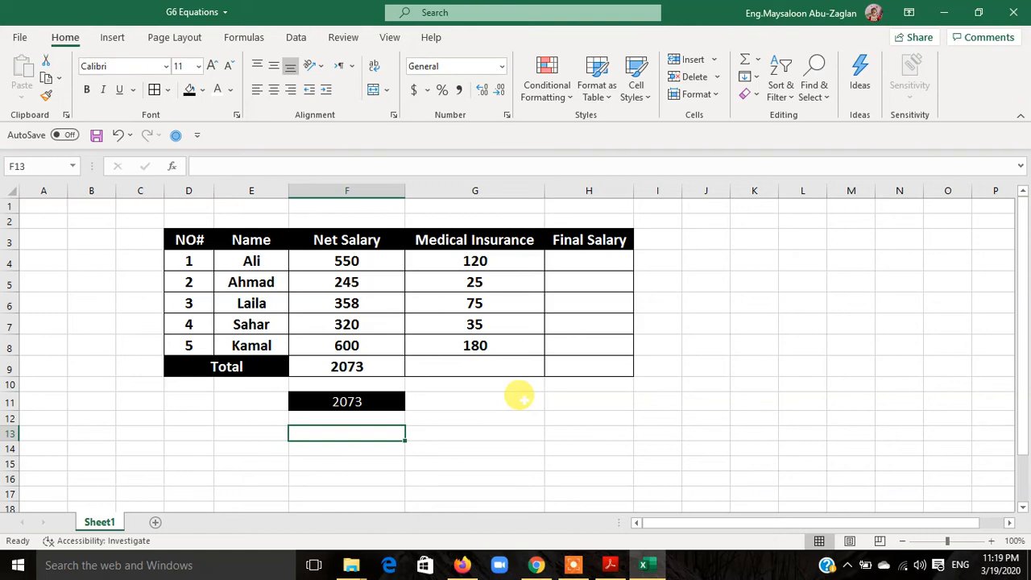
{"action": "type", "text": "="}
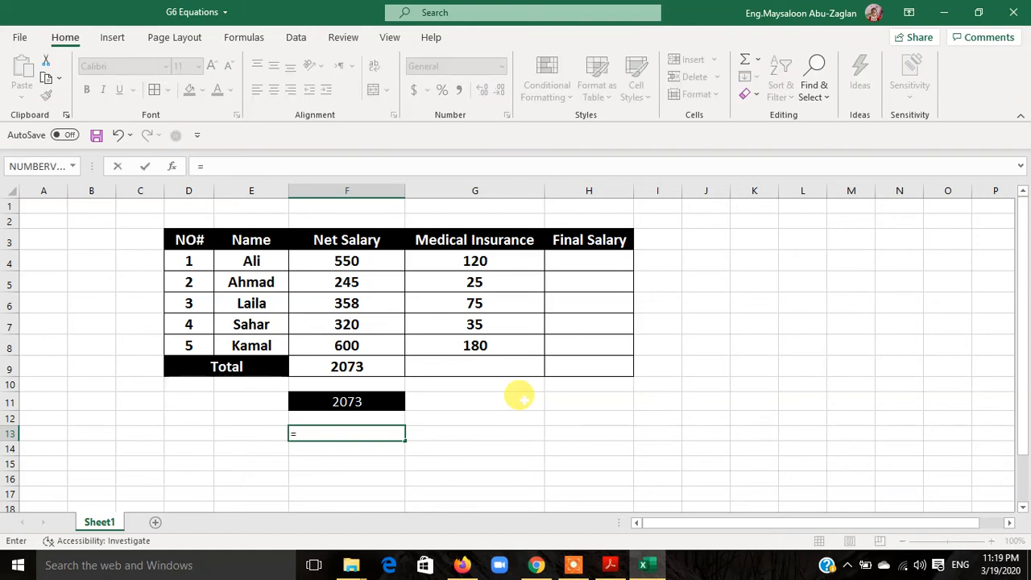
{"action": "type", "text": "sum"}
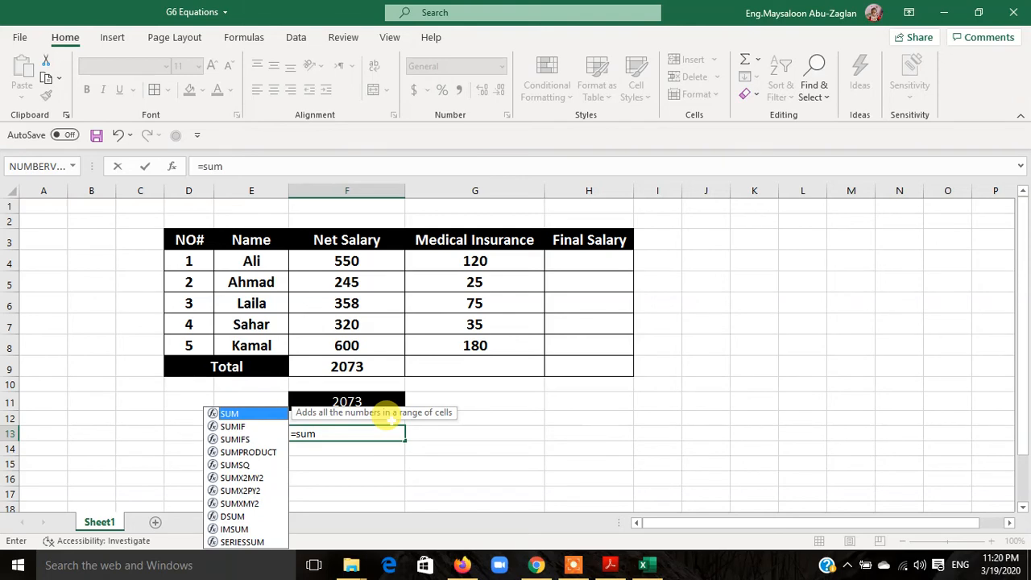
{"action": "left_click", "coordinate": [326, 433]}
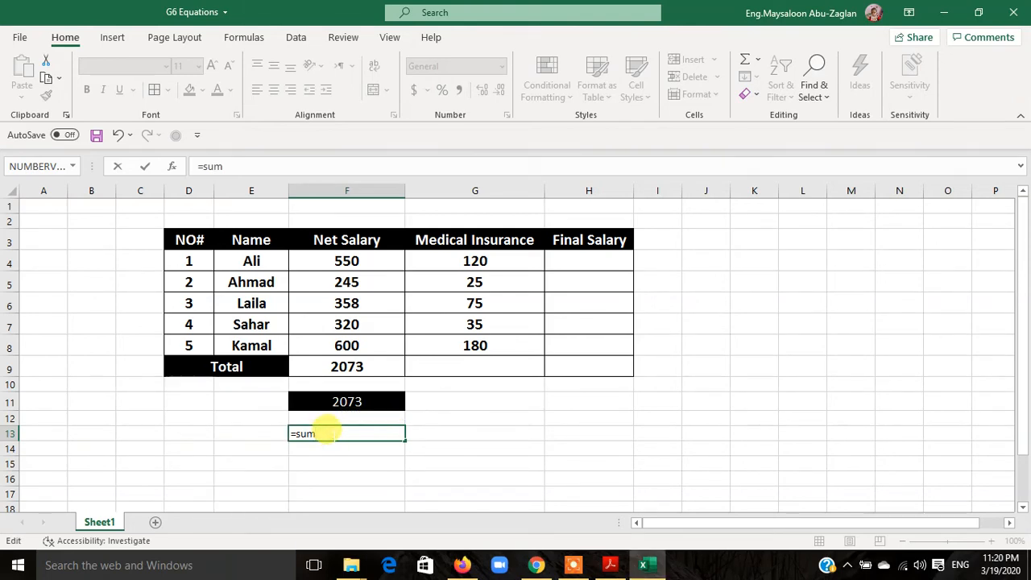
{"action": "type", "text": "("}
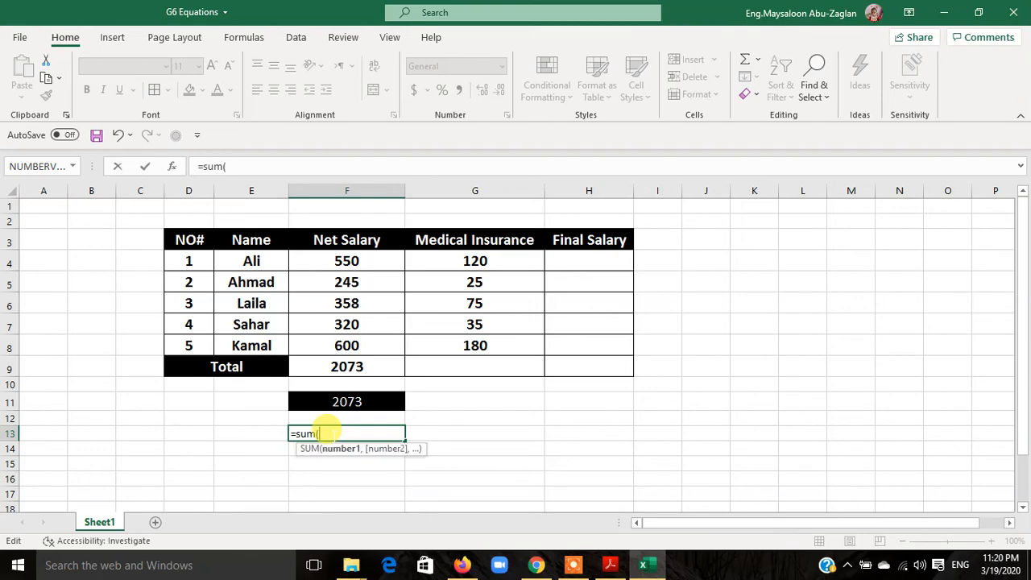
{"action": "left_click", "coordinate": [380, 260]}
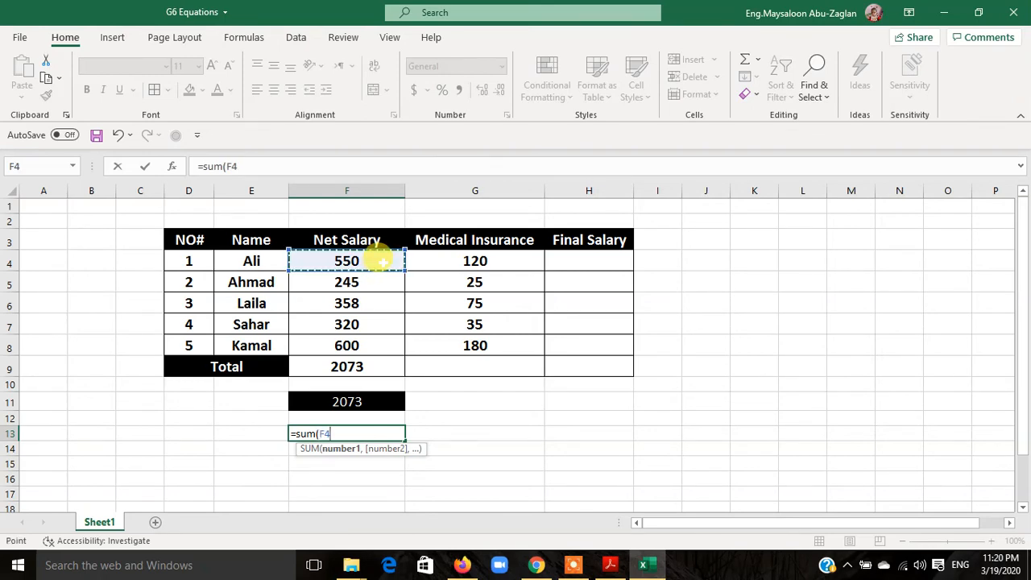
{"action": "type", "text": "+"}
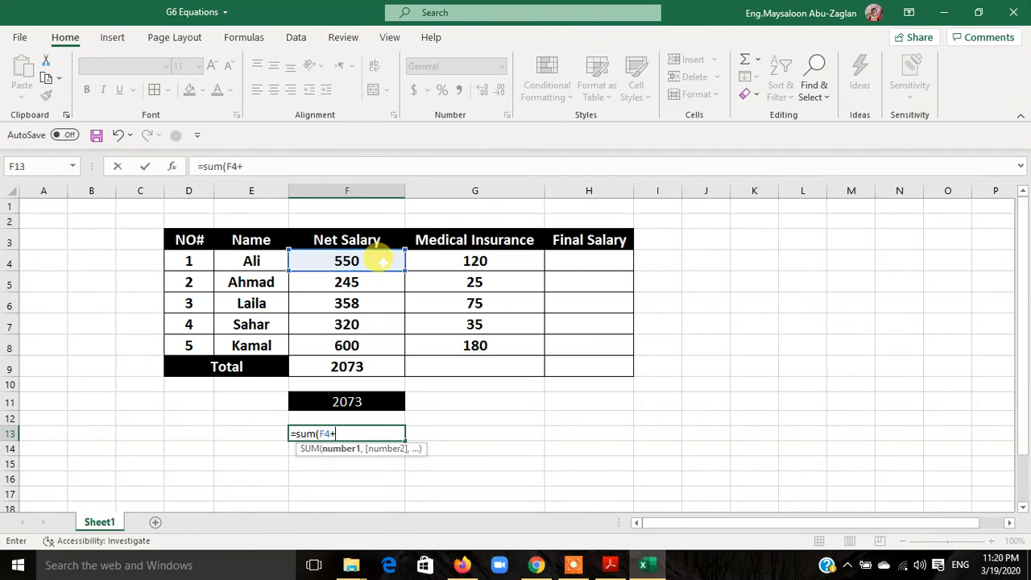
{"action": "left_click", "coordinate": [374, 281]}
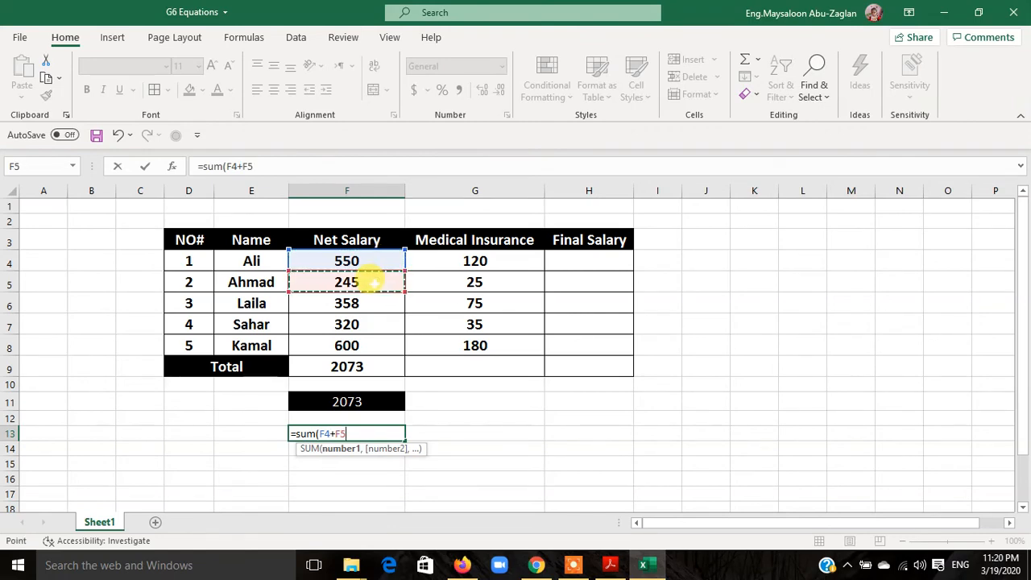
{"action": "type", "text": "+"}
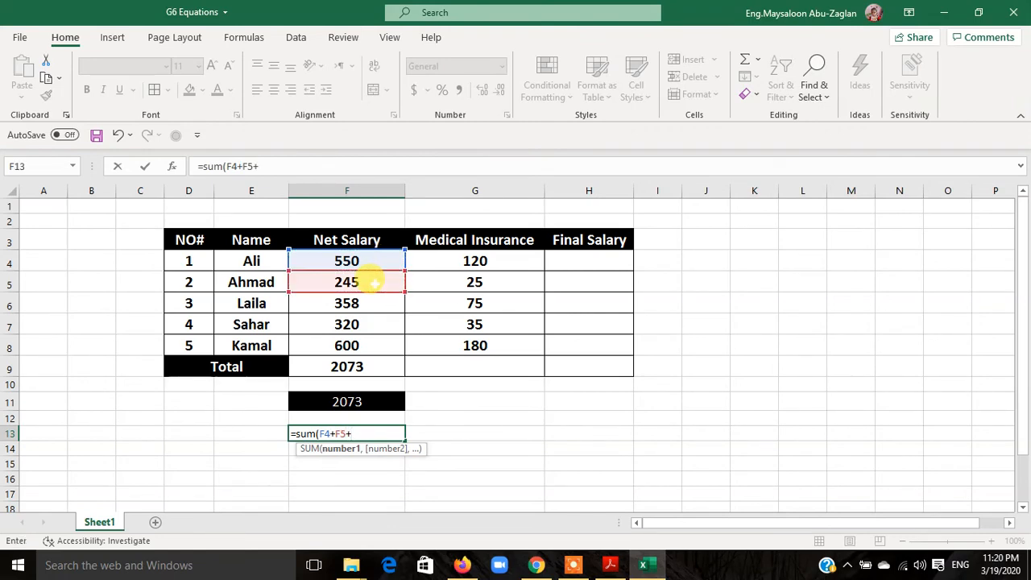
{"action": "left_click", "coordinate": [367, 303]}
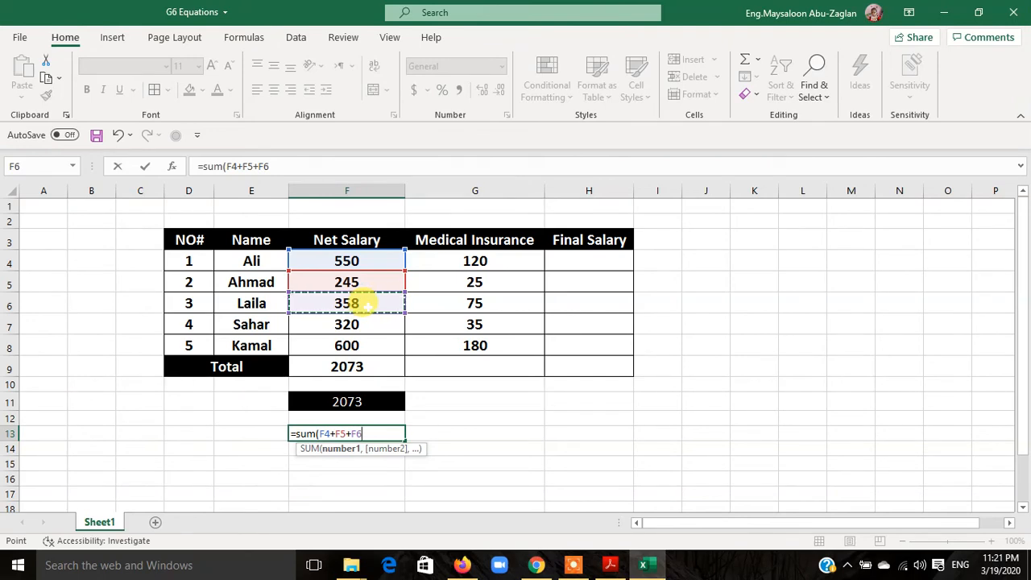
{"action": "type", "text": "+"}
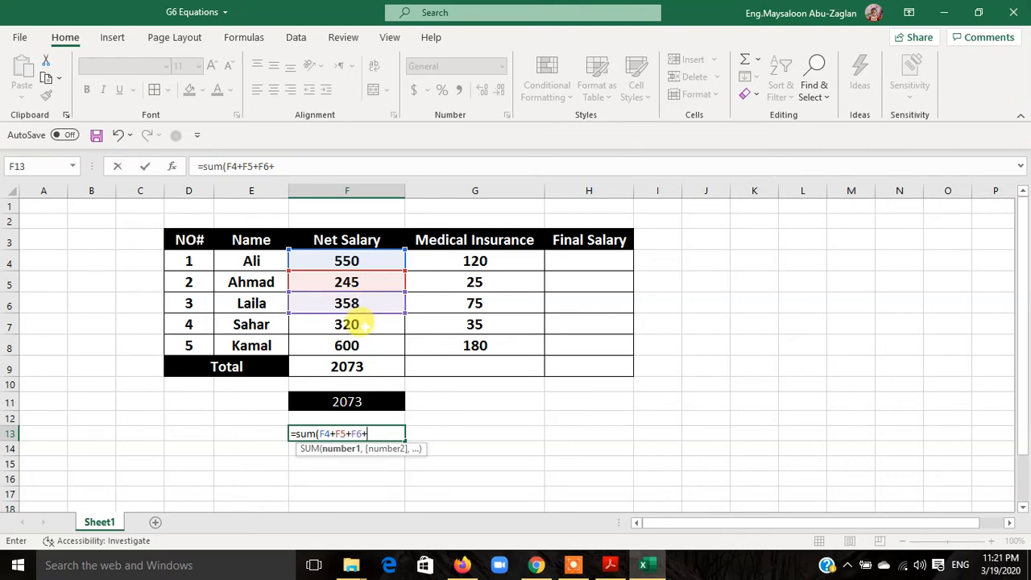
{"action": "left_click", "coordinate": [360, 323]}
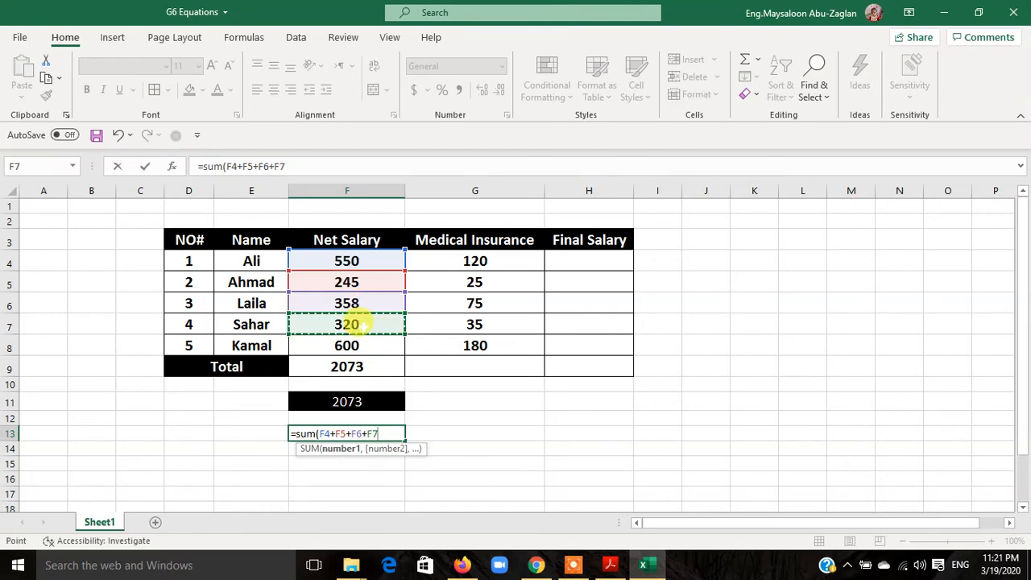
{"action": "type", "text": "+"}
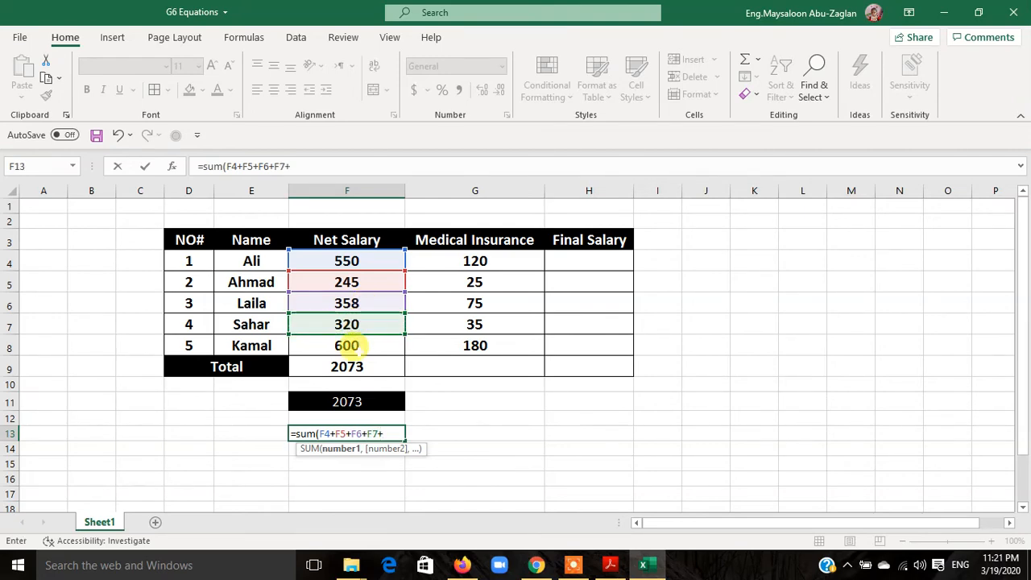
{"action": "left_click", "coordinate": [349, 344]}
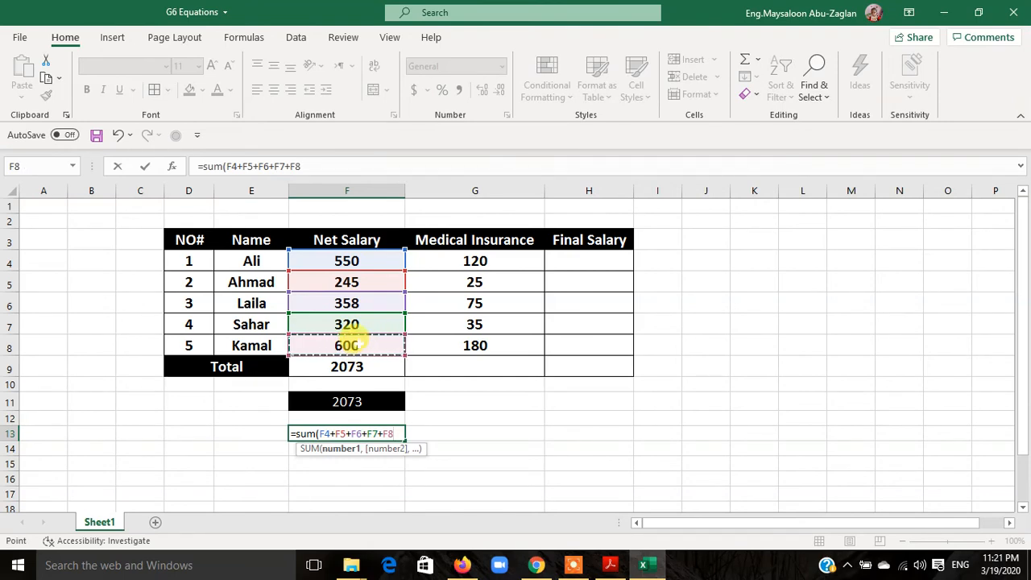
{"action": "type", "text": ")"}
{"action": "key", "text": "Return"}
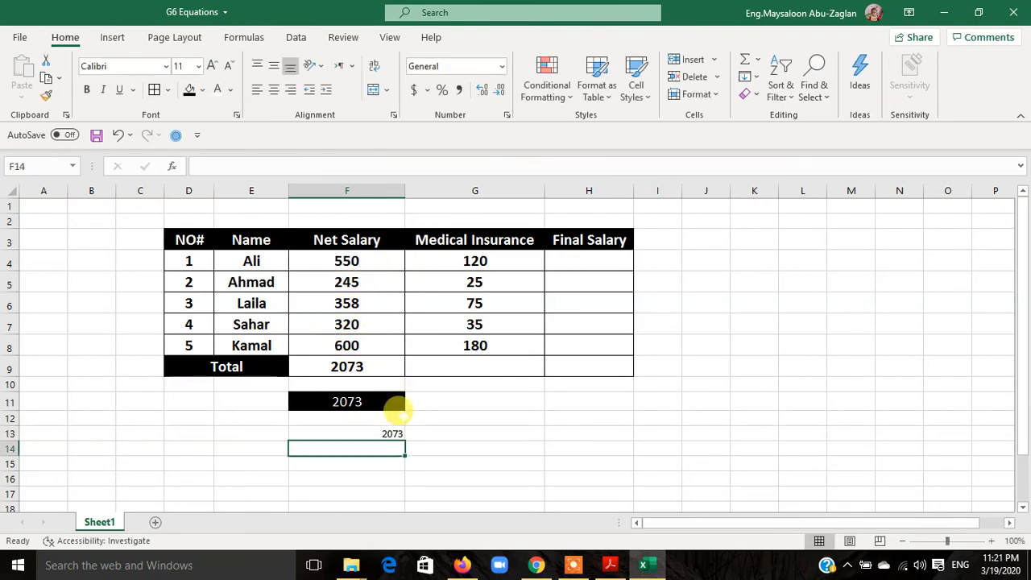
{"action": "left_click", "coordinate": [389, 434]}
{"action": "left_click", "coordinate": [375, 399]}
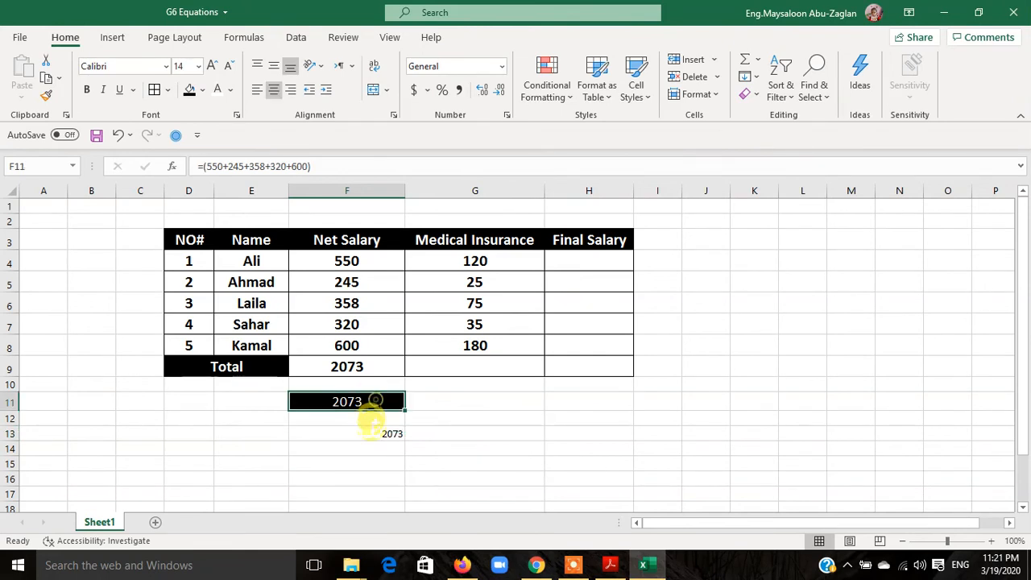
Enter the range formula =SUM(F4:F8) in cell F14 to total the Net Salary column
{"action": "left_click", "coordinate": [364, 449]}
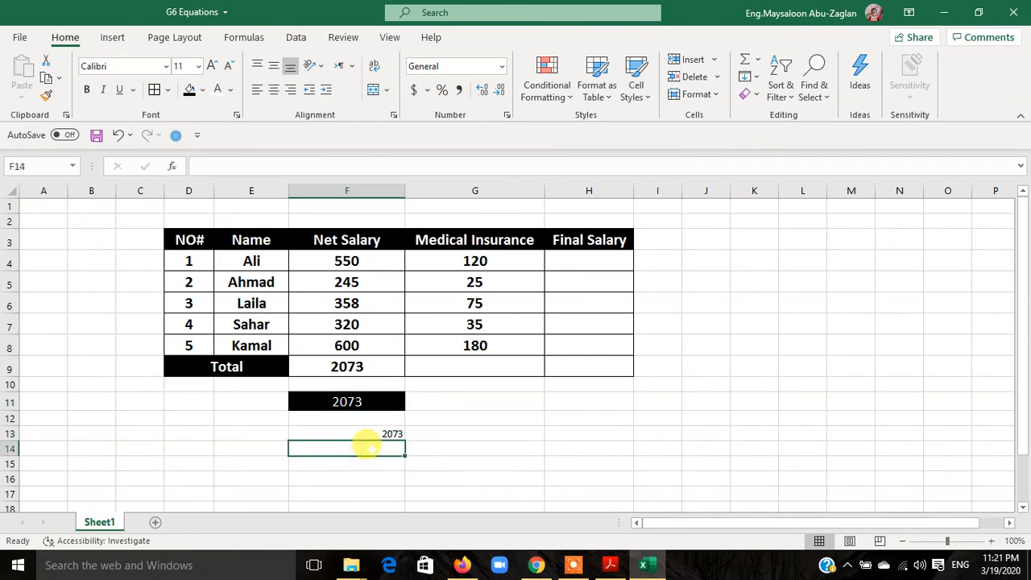
{"action": "type", "text": "="}
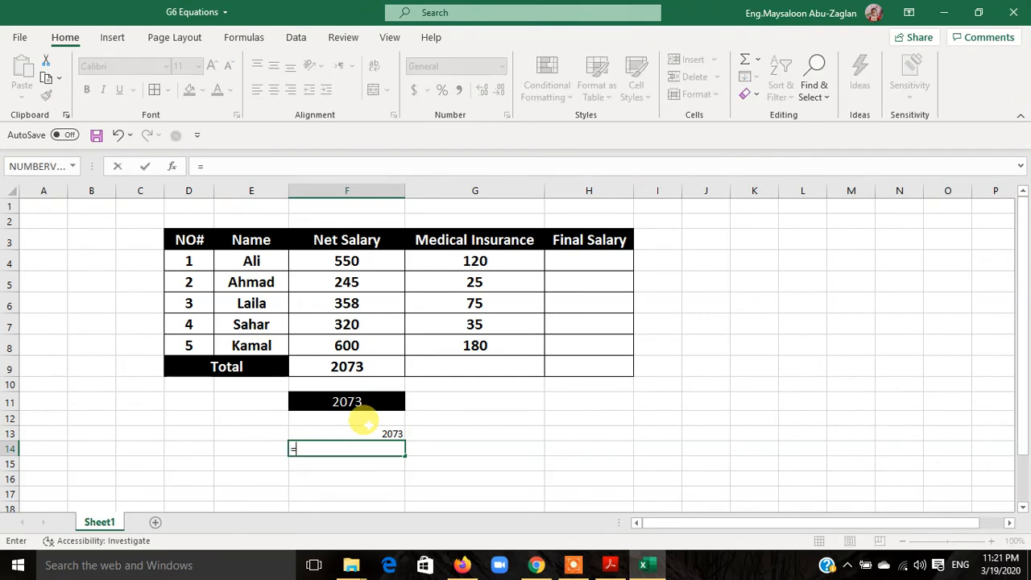
{"action": "type", "text": "sum("}
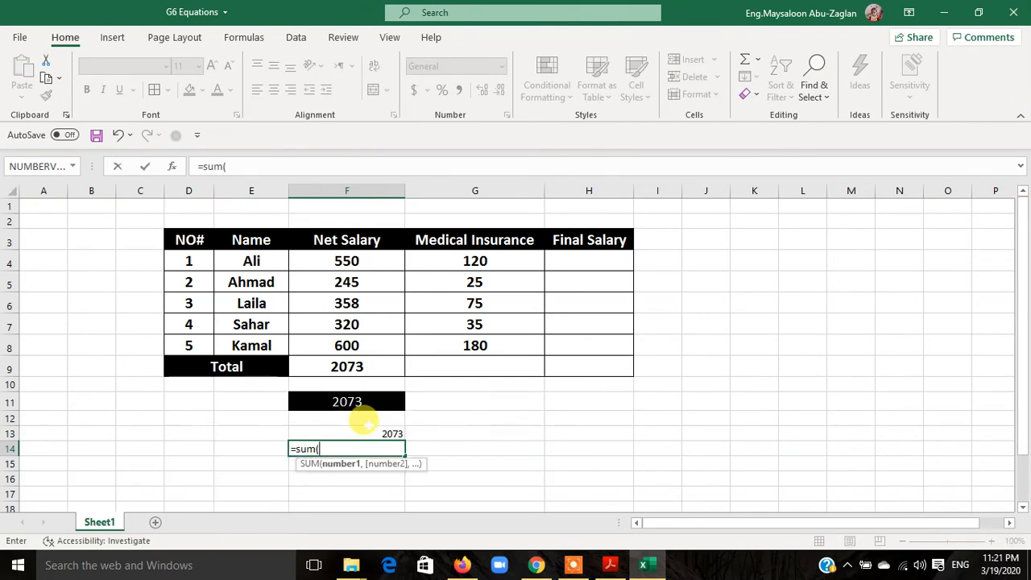
{"action": "left_click", "coordinate": [362, 260]}
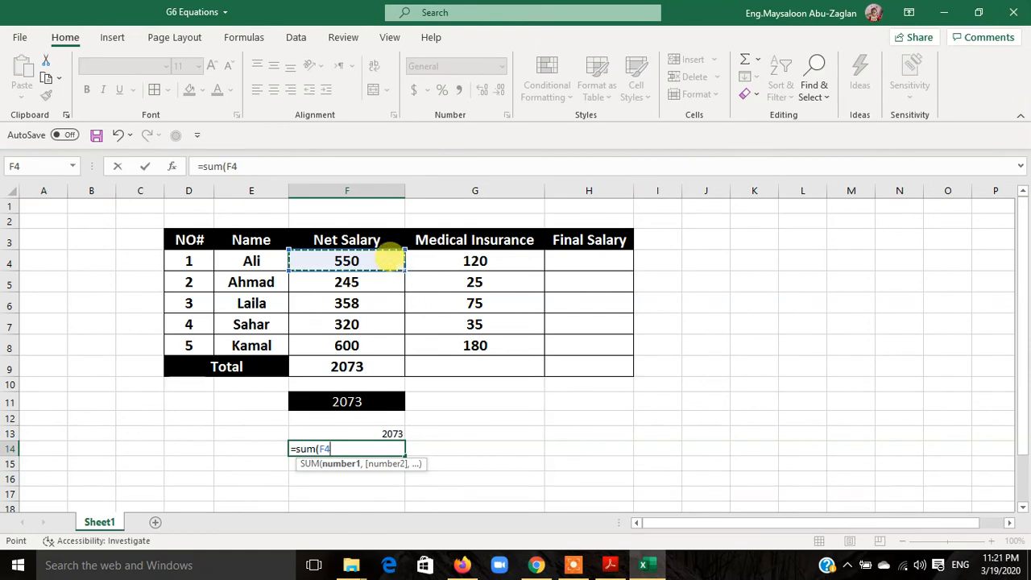
{"action": "left_click_drag", "start_coordinate": [390, 259], "coordinate": [389, 341]}
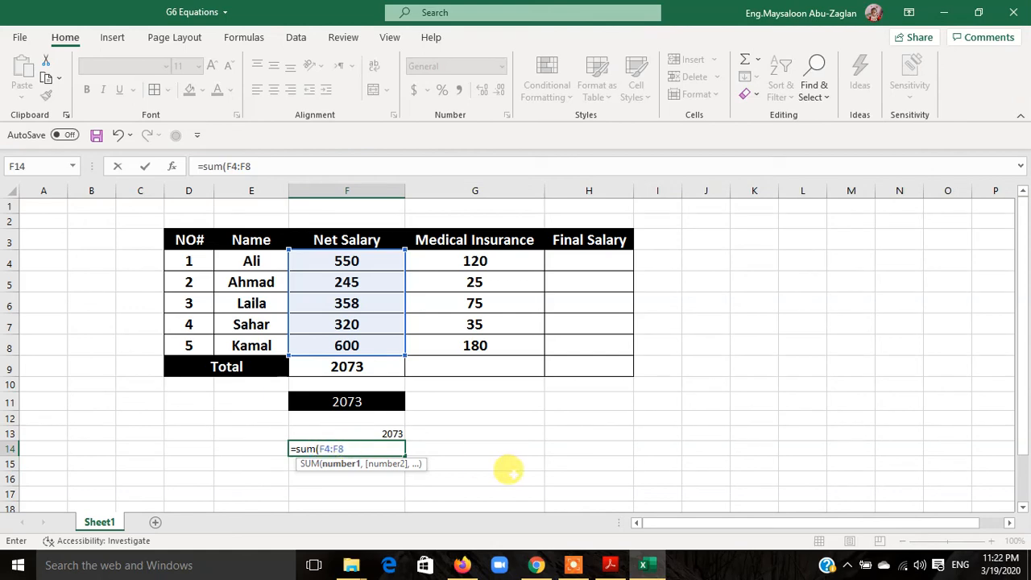
{"action": "key", "text": "Return"}
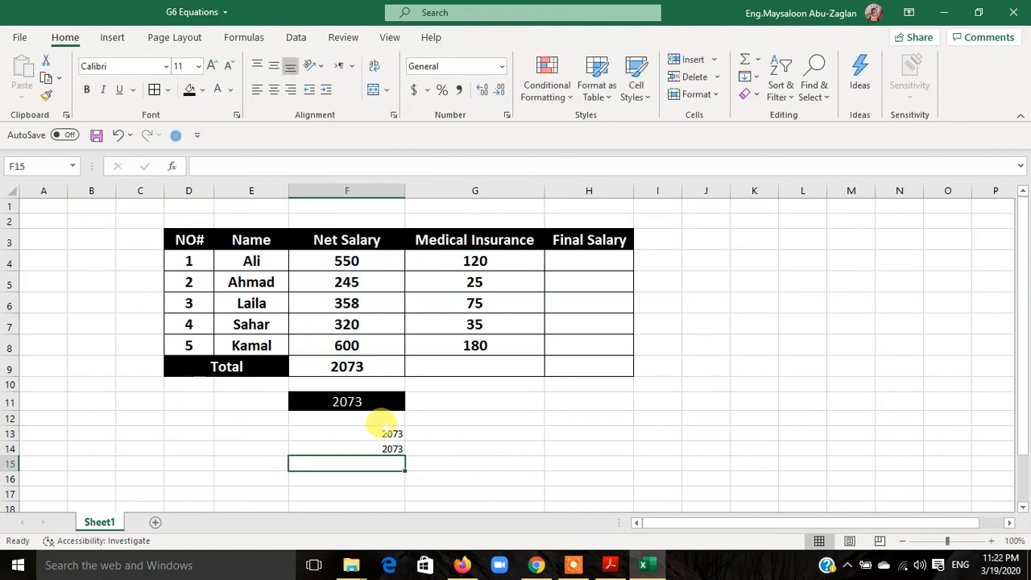
Compare the Net Salary totals and their formulas in cells F9, F11, F13 and F14
{"action": "left_click", "coordinate": [346, 366]}
{"action": "left_click", "coordinate": [347, 401]}
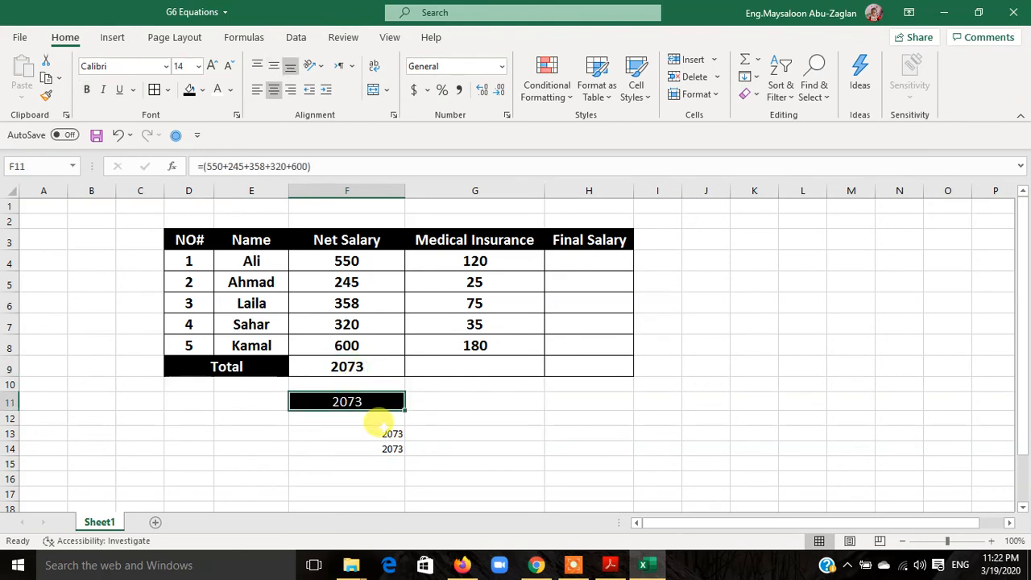
{"action": "left_click", "coordinate": [388, 435]}
{"action": "left_click", "coordinate": [388, 463]}
{"action": "left_click", "coordinate": [384, 367]}
{"action": "left_click", "coordinate": [383, 398]}
{"action": "left_click", "coordinate": [380, 435]}
{"action": "left_click", "coordinate": [378, 449]}
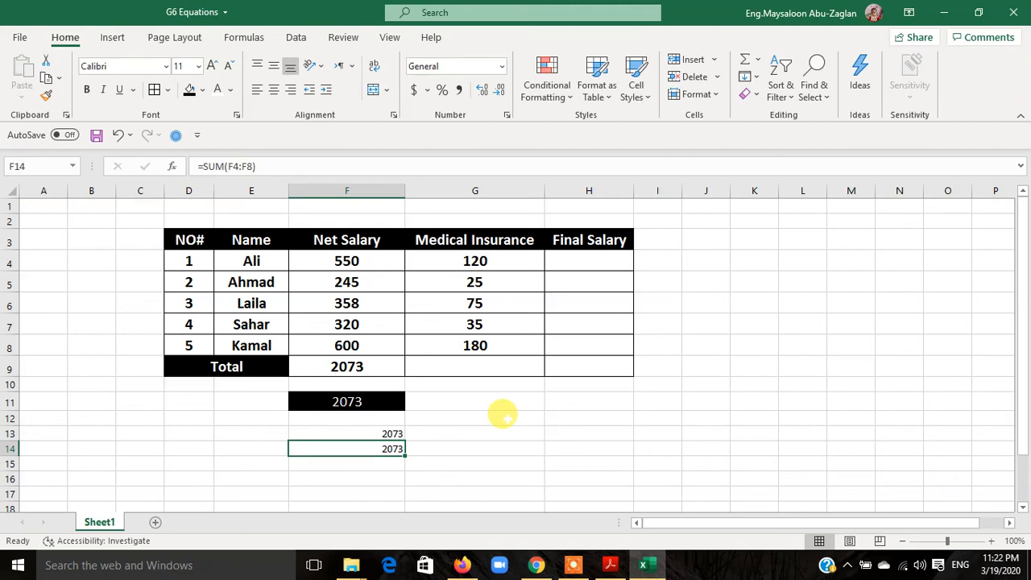
Review the table's Net Salary, Name and Medical Insurance entries, examining the range G4:G8 that the insurance total has to cover
{"action": "left_click", "coordinate": [368, 260]}
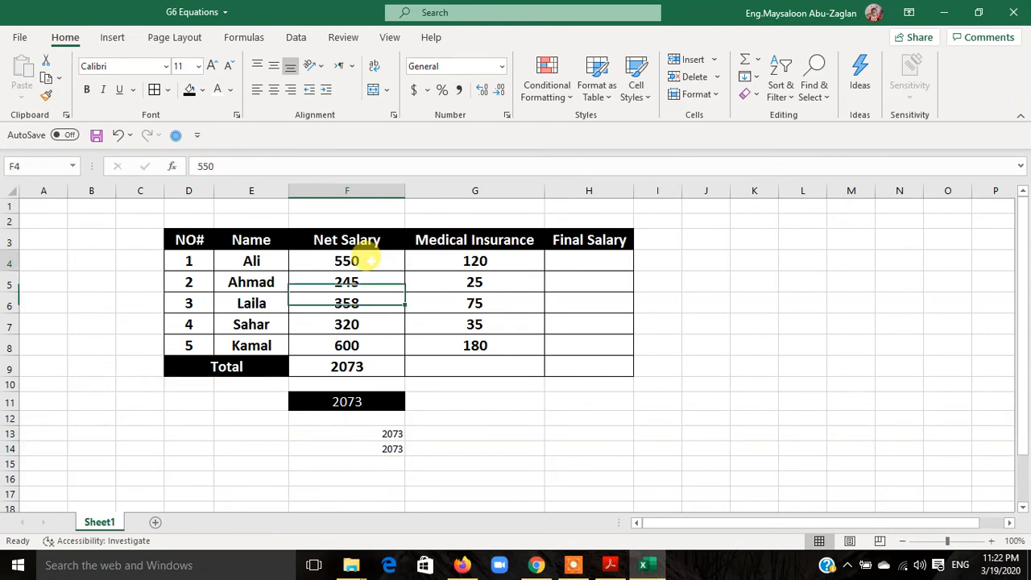
{"action": "left_click", "coordinate": [418, 260]}
{"action": "left_click_drag", "start_coordinate": [250, 260], "coordinate": [246, 346]}
{"action": "left_click", "coordinate": [437, 259]}
{"action": "left_click", "coordinate": [475, 281]}
{"action": "left_click", "coordinate": [487, 260]}
{"action": "left_click_drag", "start_coordinate": [491, 260], "coordinate": [473, 369]}
{"action": "left_click", "coordinate": [477, 433]}
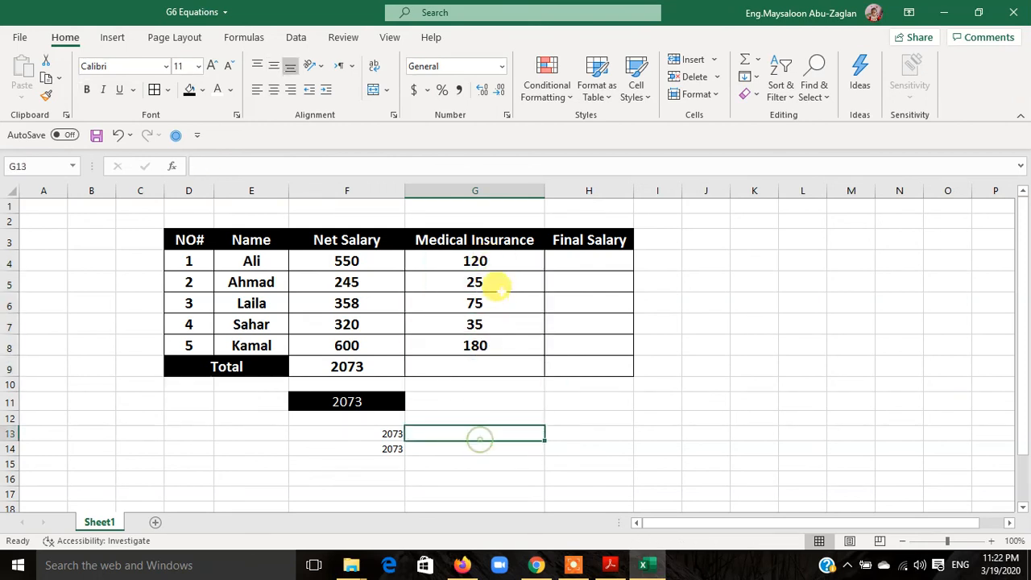
{"action": "left_click_drag", "start_coordinate": [500, 260], "coordinate": [491, 348]}
{"action": "left_click", "coordinate": [493, 366]}
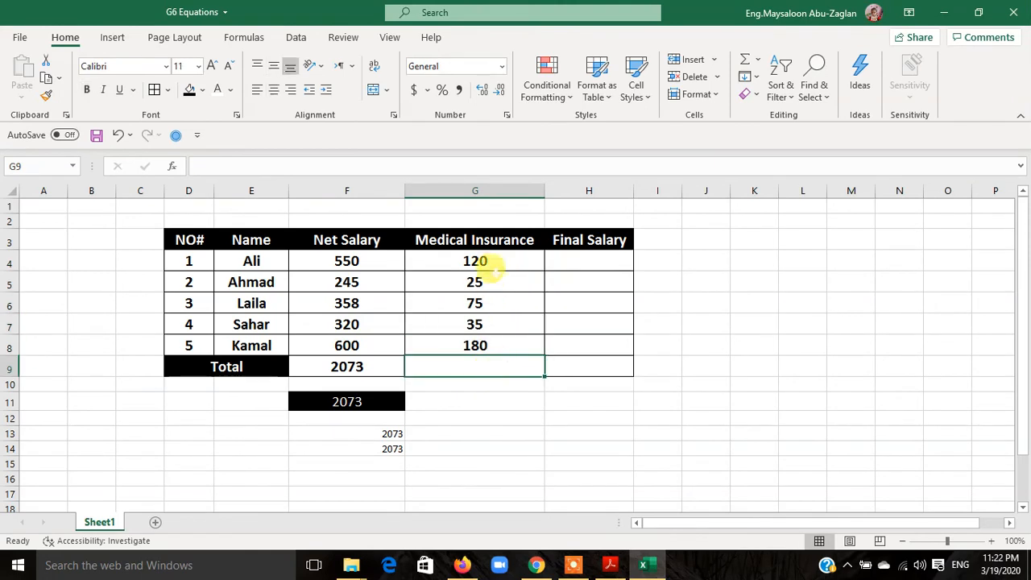
{"action": "left_click_drag", "start_coordinate": [491, 261], "coordinate": [491, 357]}
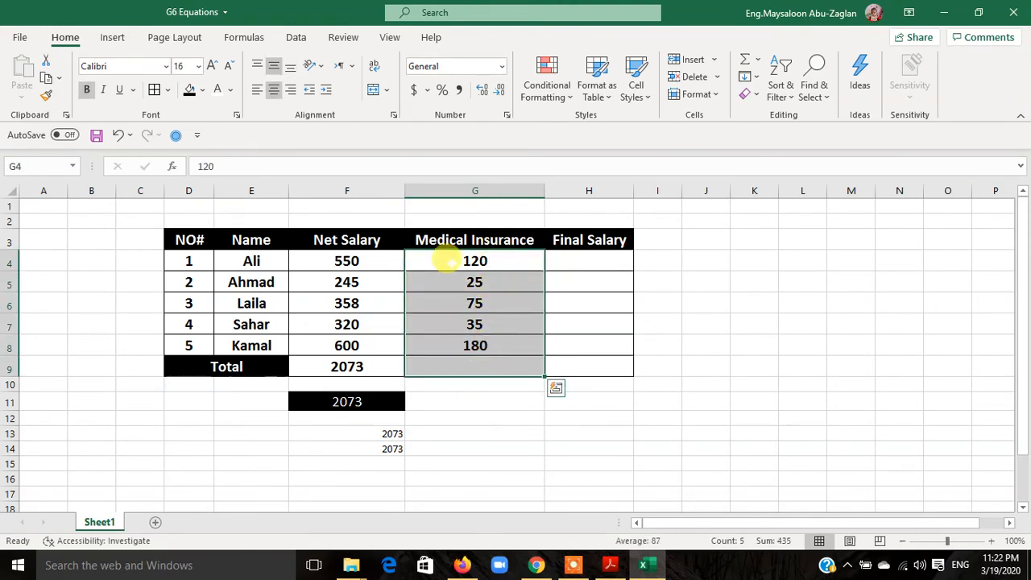
{"action": "left_click", "coordinate": [467, 403]}
Total the Medical Insurance column in cell G9 with AutoSum, using the range G4:G8
{"action": "left_click", "coordinate": [472, 364]}
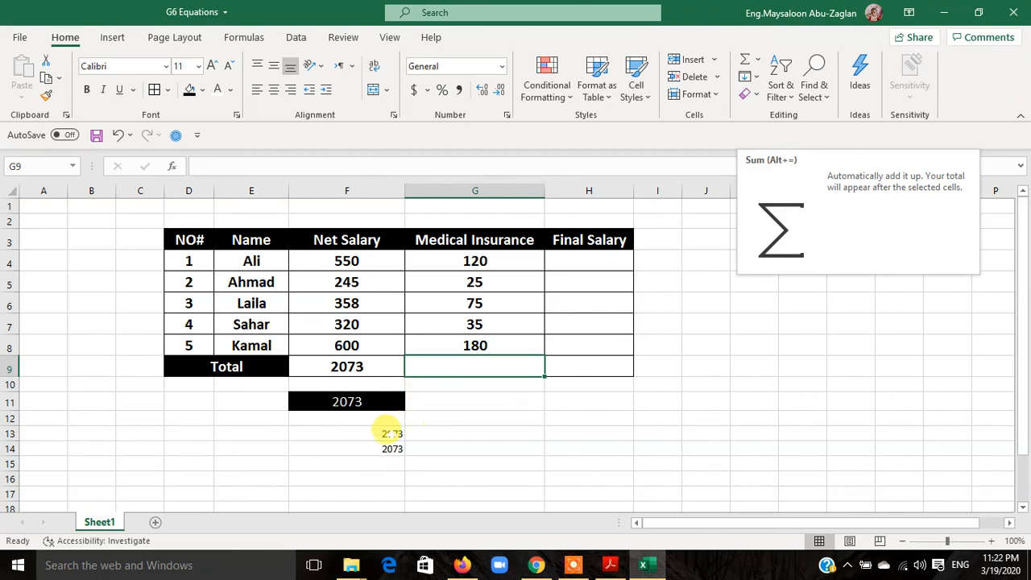
{"action": "left_click", "coordinate": [389, 433]}
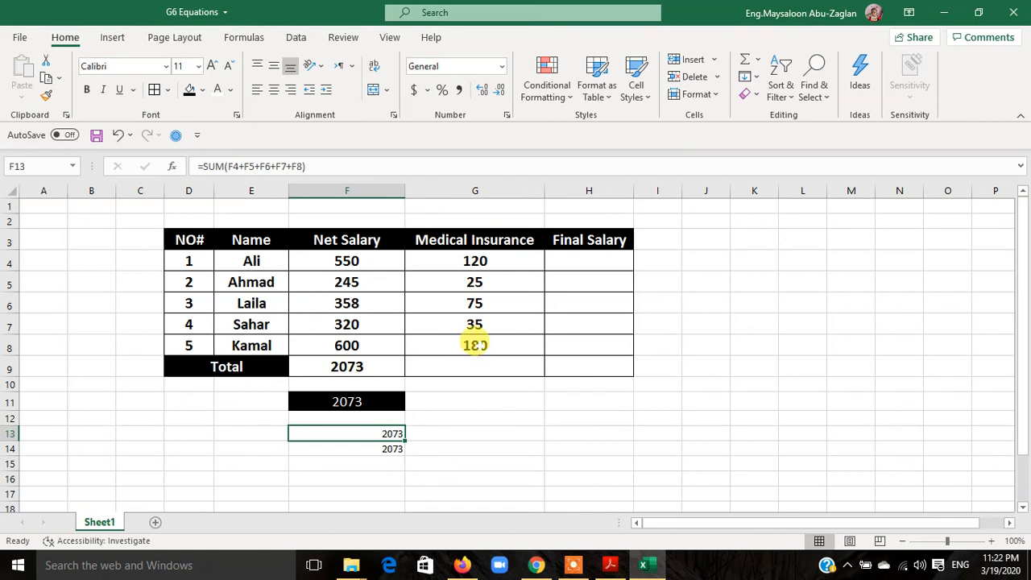
{"action": "left_click", "coordinate": [475, 364]}
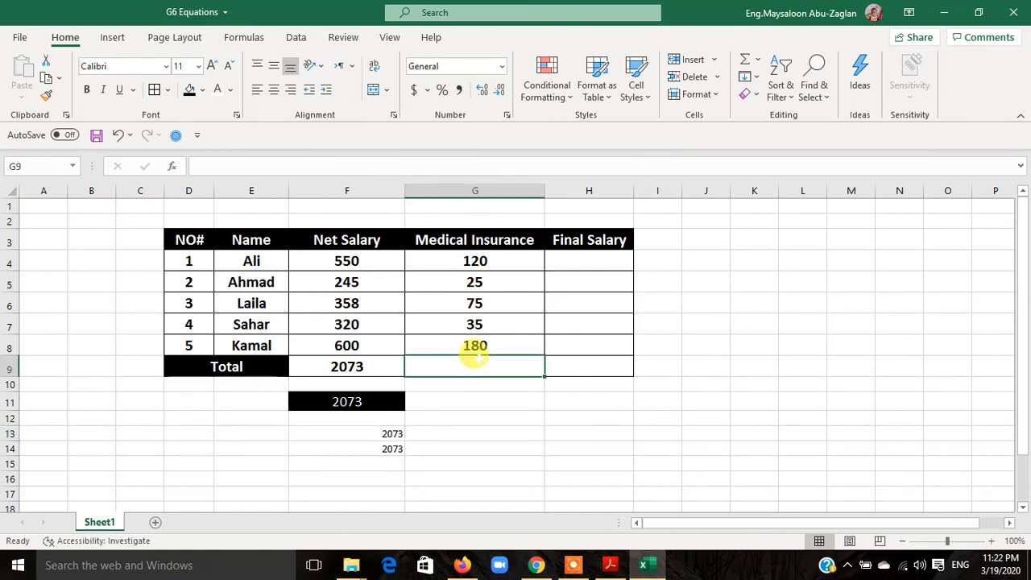
{"action": "left_click", "coordinate": [747, 59]}
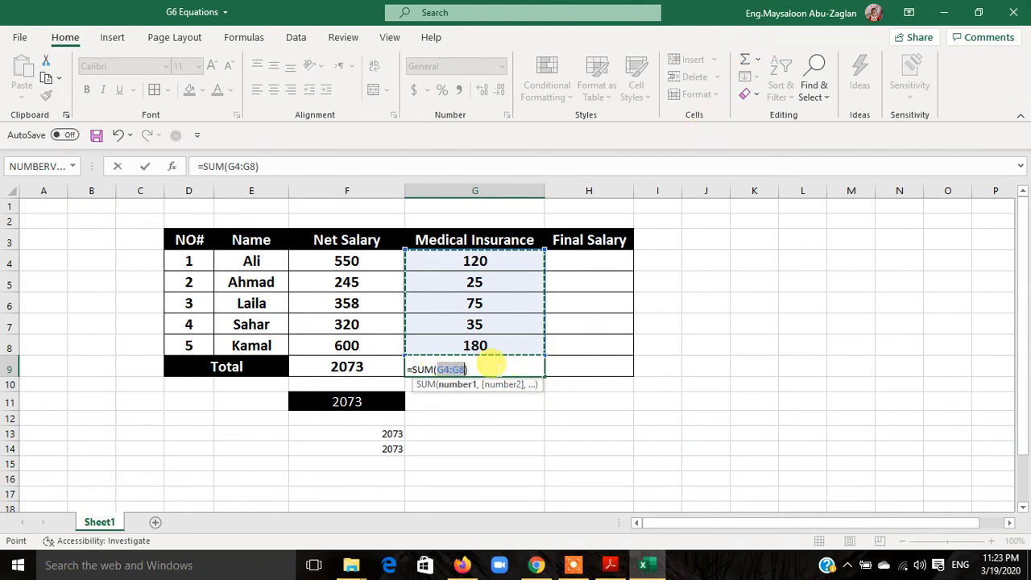
{"action": "key", "text": "Return"}
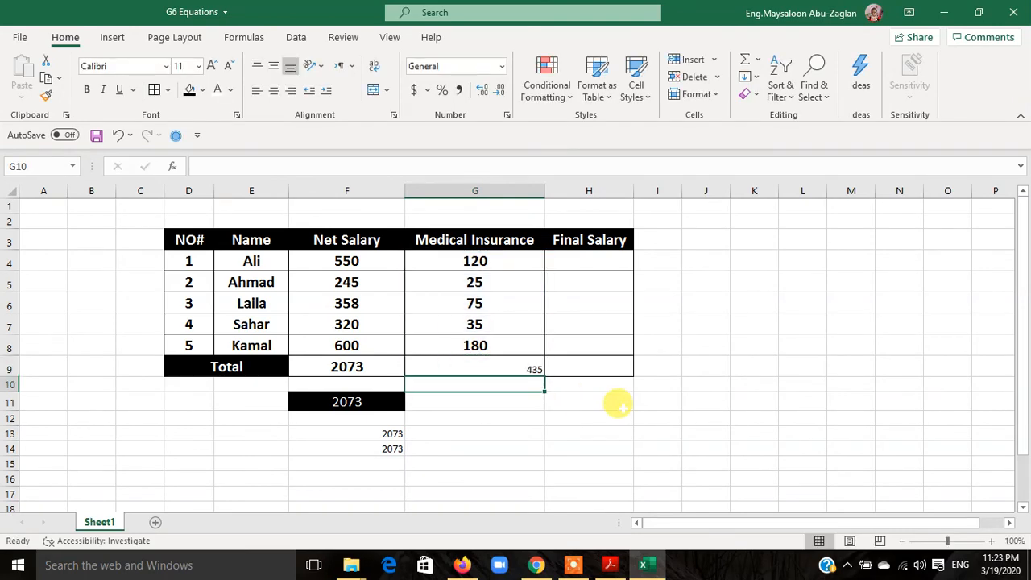
Centre the Medical Insurance total in cell G9 both horizontally and vertically
{"action": "left_click", "coordinate": [515, 370]}
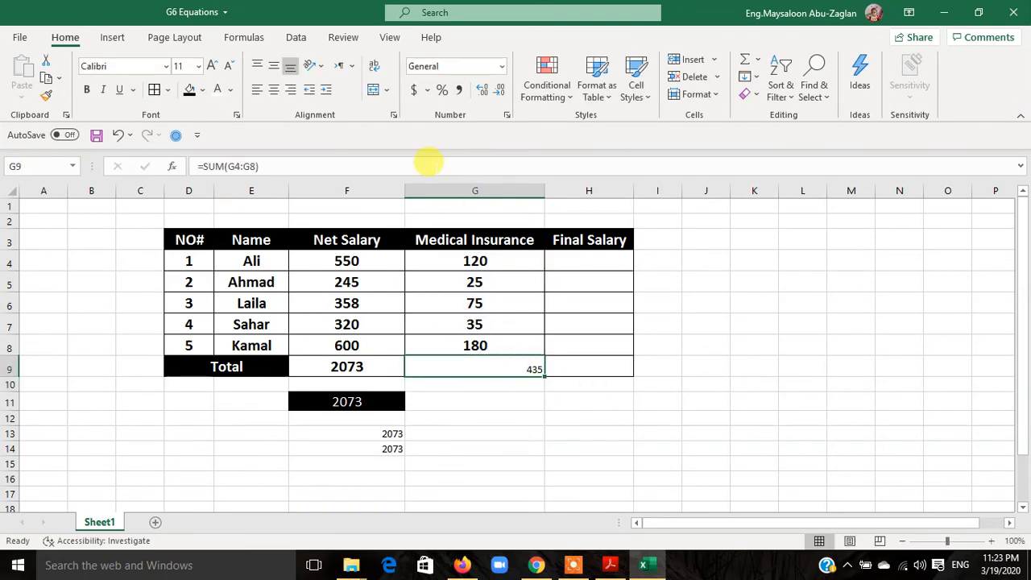
{"action": "left_click", "coordinate": [274, 90]}
{"action": "left_click", "coordinate": [275, 66]}
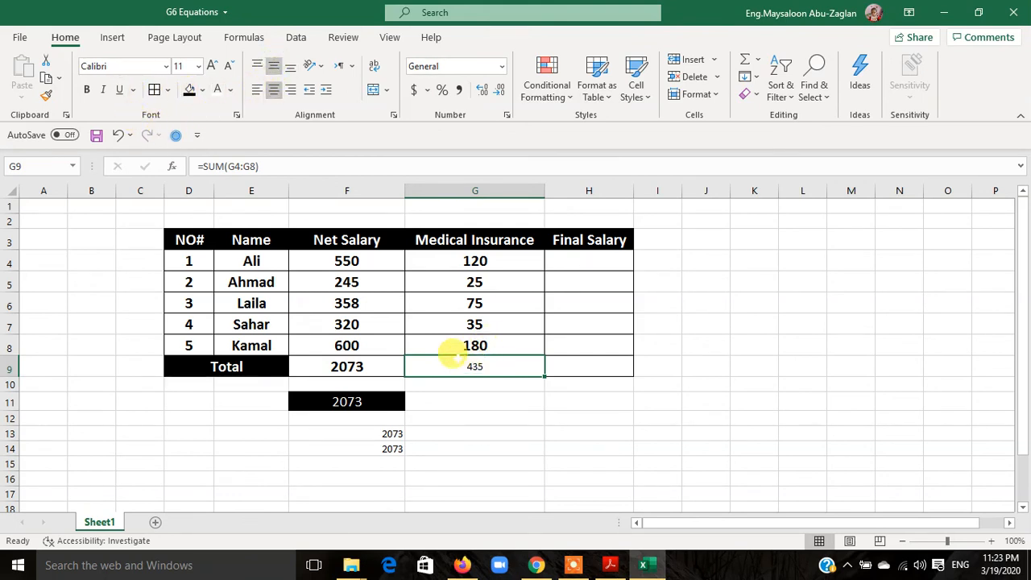
Save the workbook and copy the formatting of the Net Salary total in F9 onto cell G9 with Format Painter
{"action": "left_click", "coordinate": [387, 365]}
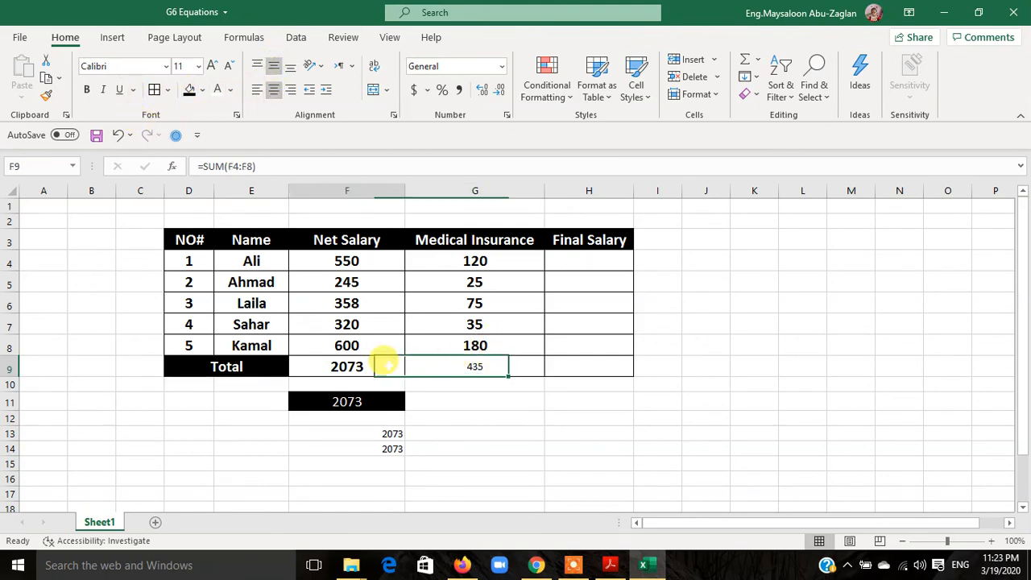
{"action": "left_click", "coordinate": [96, 135]}
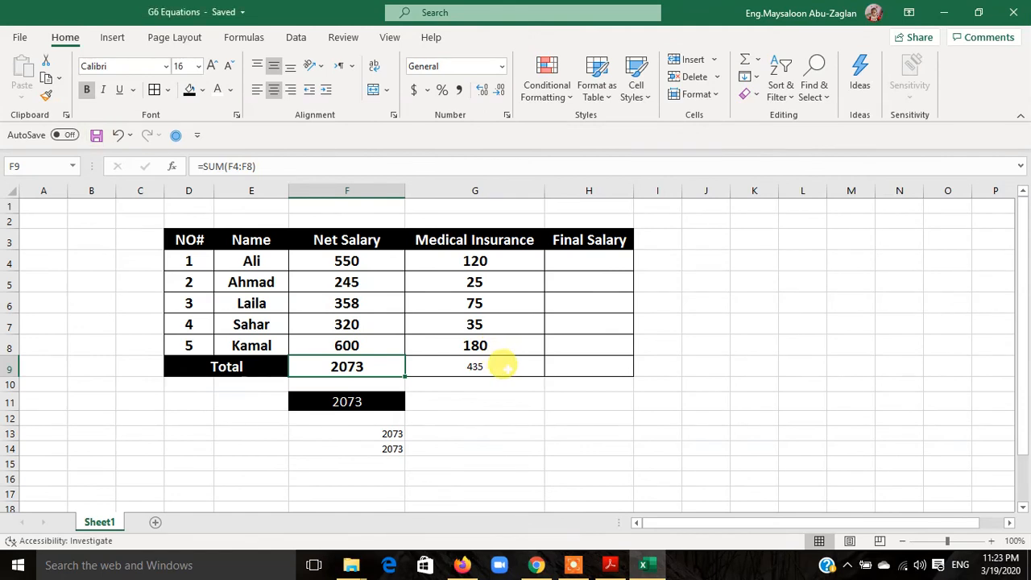
{"action": "left_click", "coordinate": [46, 100]}
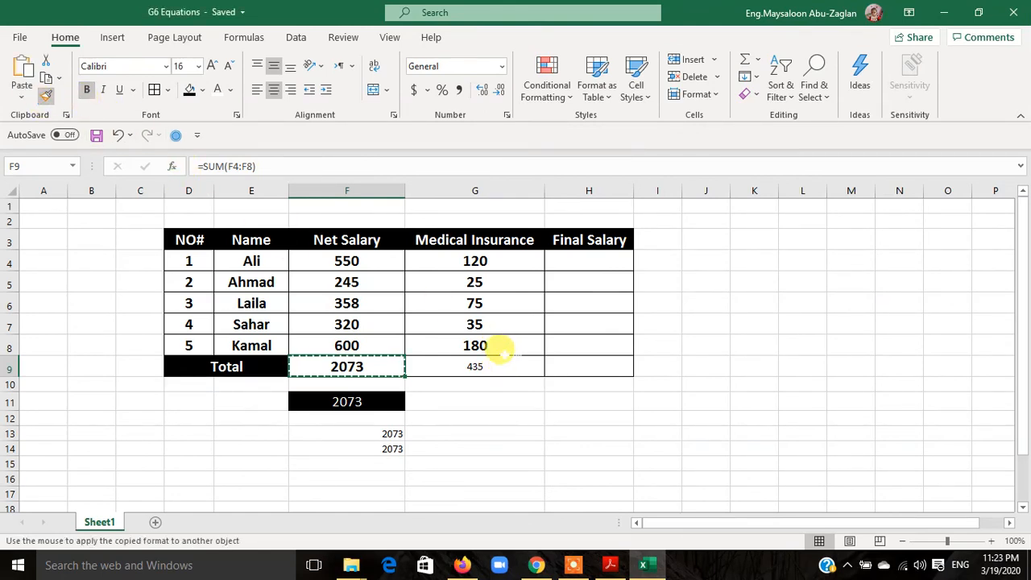
{"action": "left_click", "coordinate": [493, 364]}
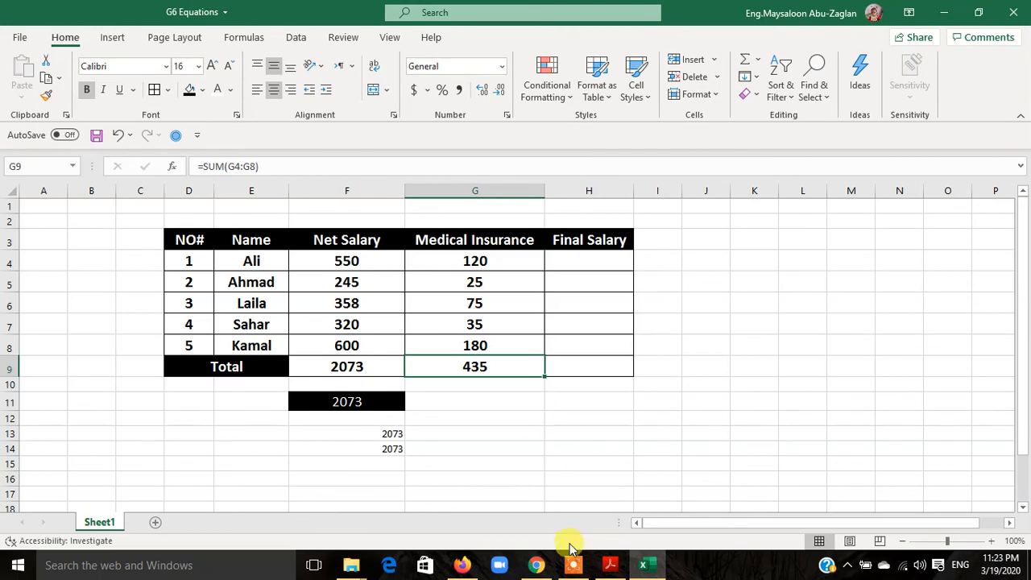
Switch to the Grade 6 worksheet PDF in Acrobat Reader and review Task 1's order table and the questions below it
{"action": "left_click", "coordinate": [607, 562]}
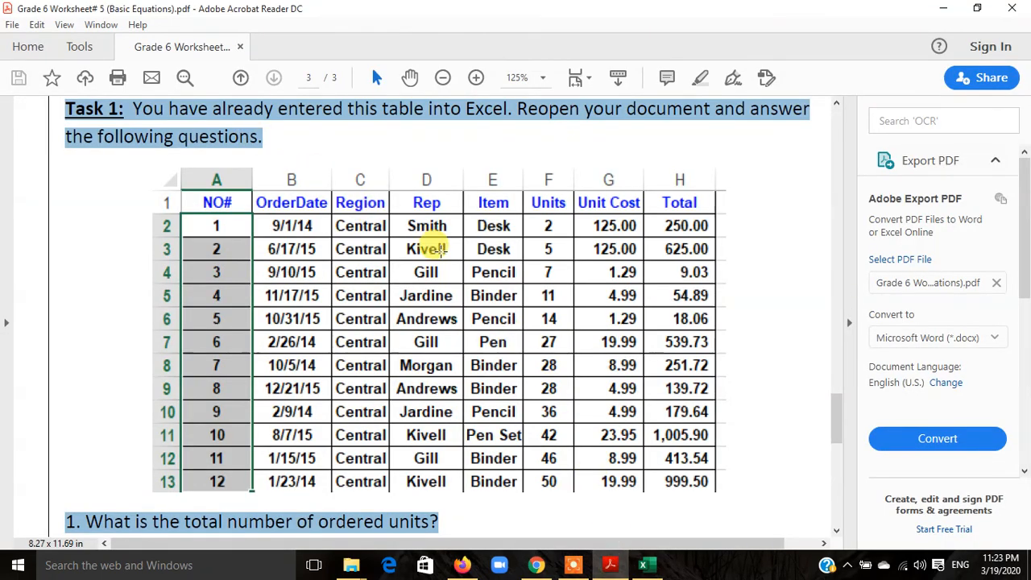
{"action": "scroll", "coordinate": [428, 244], "scroll_direction": "down", "scroll_amount": 1}
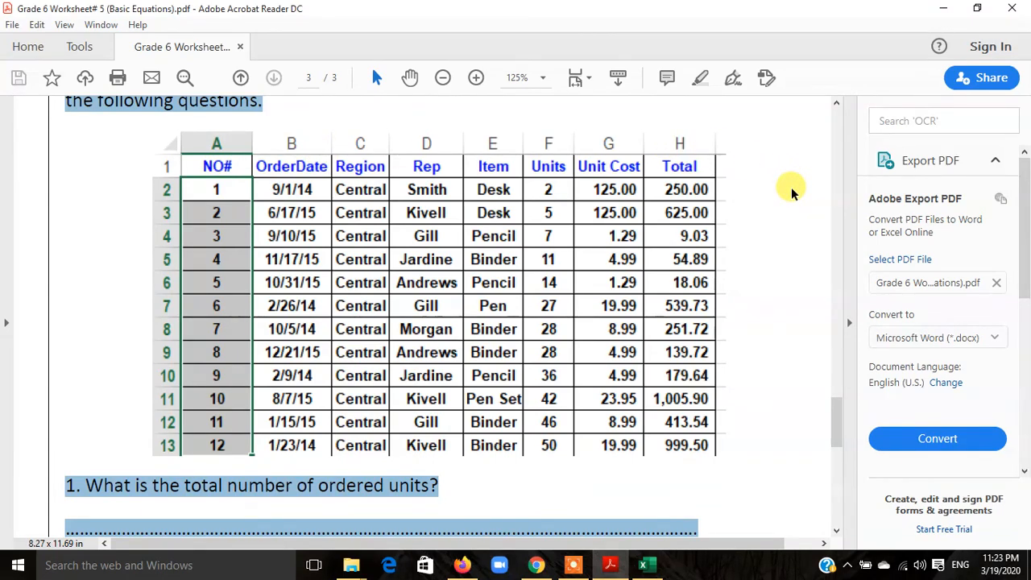
{"action": "scroll", "coordinate": [749, 269], "scroll_direction": "down", "scroll_amount": 6}
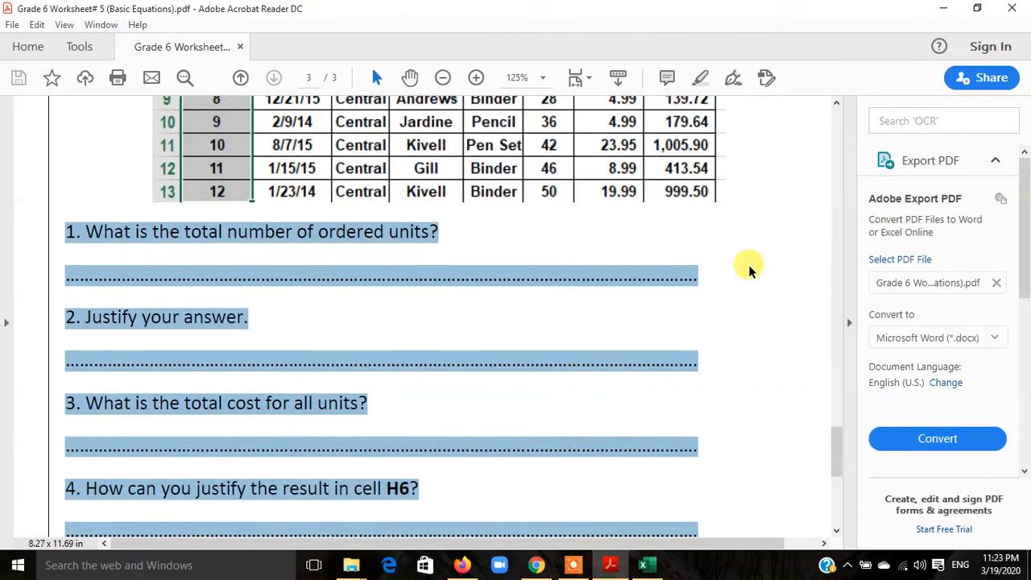
{"action": "scroll", "coordinate": [749, 270], "scroll_direction": "down", "scroll_amount": 2}
{"action": "scroll", "coordinate": [693, 345], "scroll_direction": "down", "scroll_amount": 2}
{"action": "left_click", "coordinate": [692, 346]}
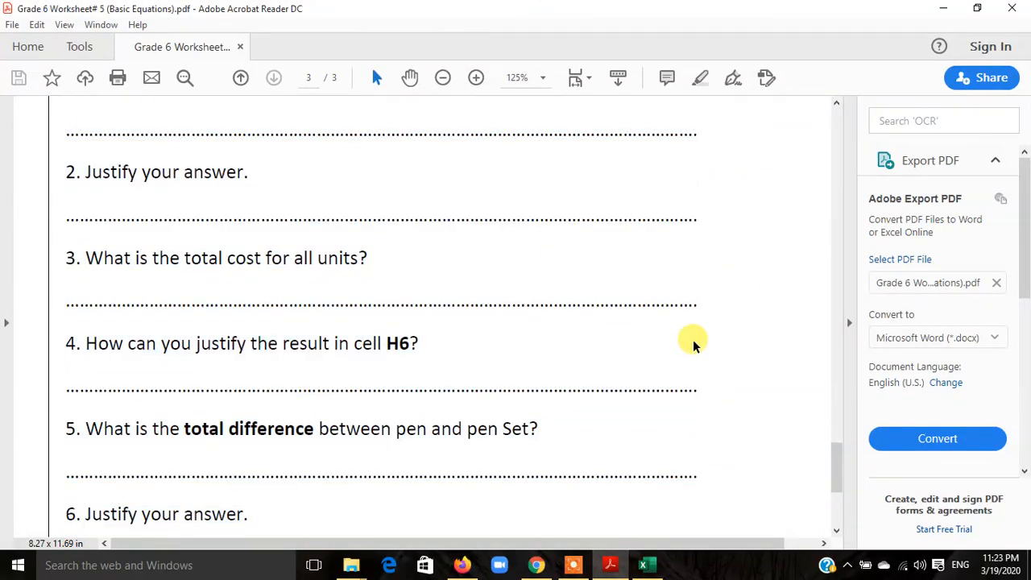
{"action": "scroll", "coordinate": [694, 345], "scroll_direction": "down", "scroll_amount": 4}
{"action": "scroll", "coordinate": [694, 345], "scroll_direction": "up", "scroll_amount": 10}
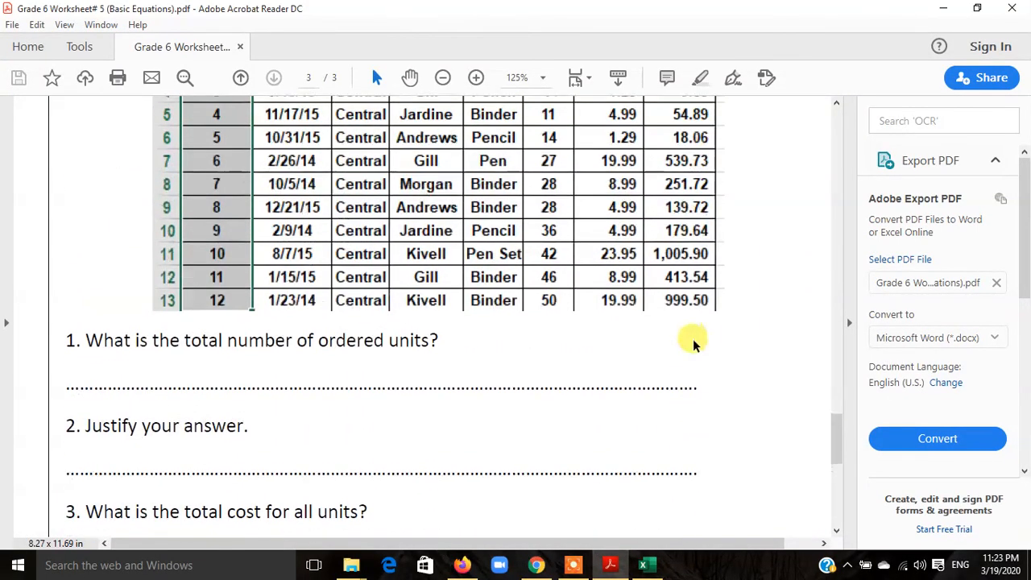
{"action": "scroll", "coordinate": [694, 345], "scroll_direction": "up", "scroll_amount": 4}
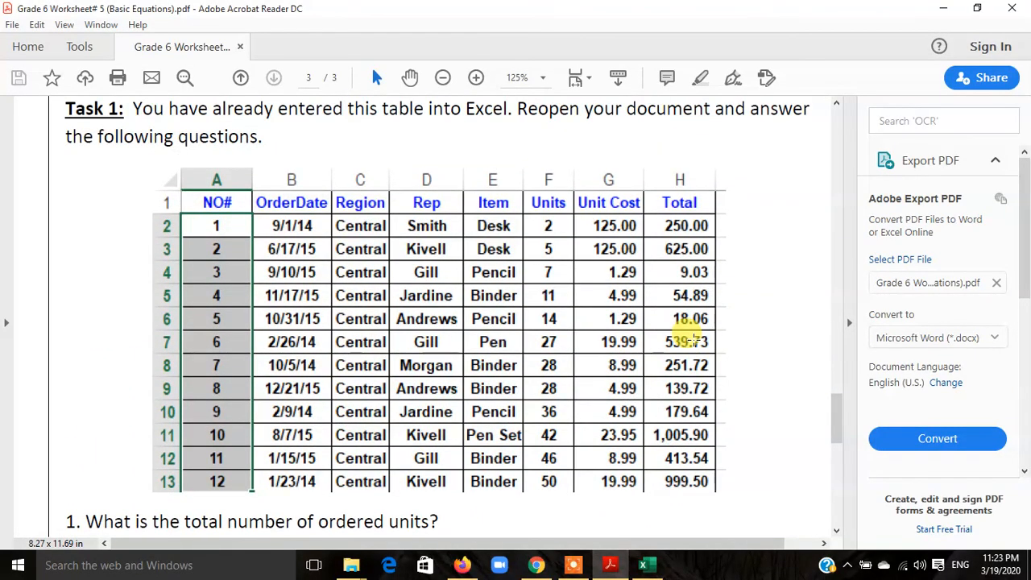
Return to the Excel workbook and examine the Net Salary sum formulas in cells F14 and F13
{"action": "left_click", "coordinate": [942, 8]}
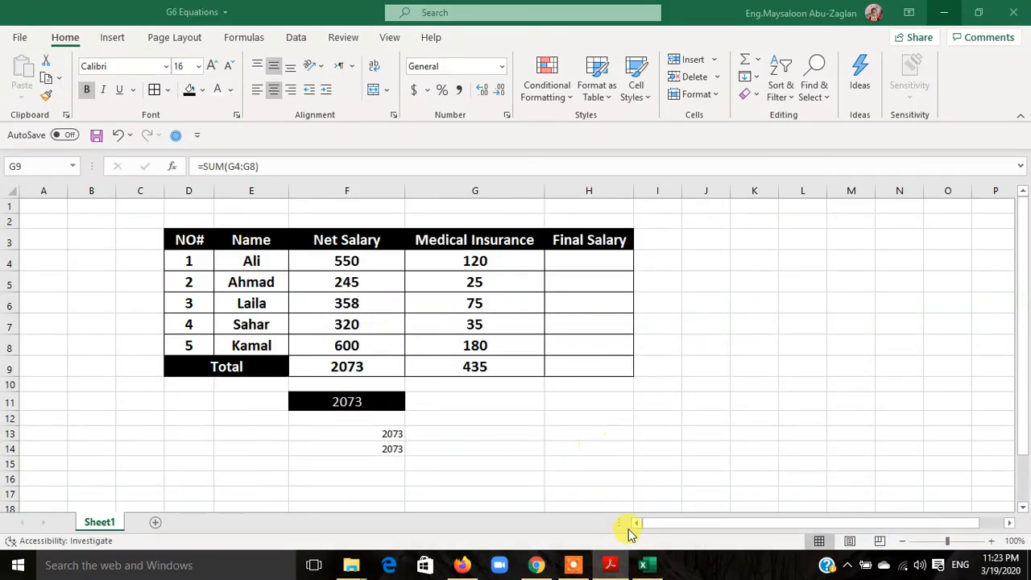
{"action": "left_click", "coordinate": [383, 447]}
{"action": "left_click", "coordinate": [388, 433]}
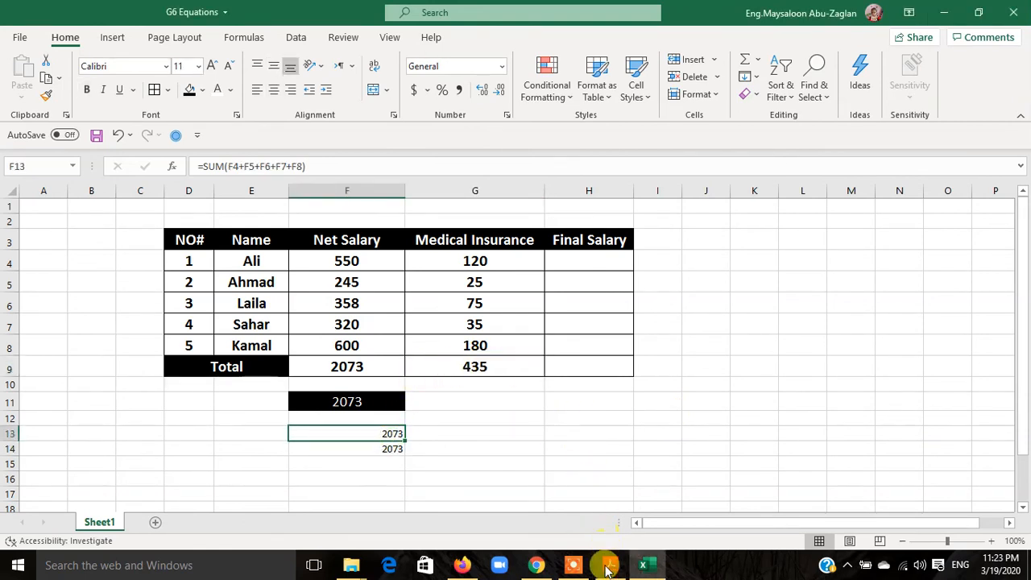
{"action": "mouse_move", "coordinate": [575, 568]}
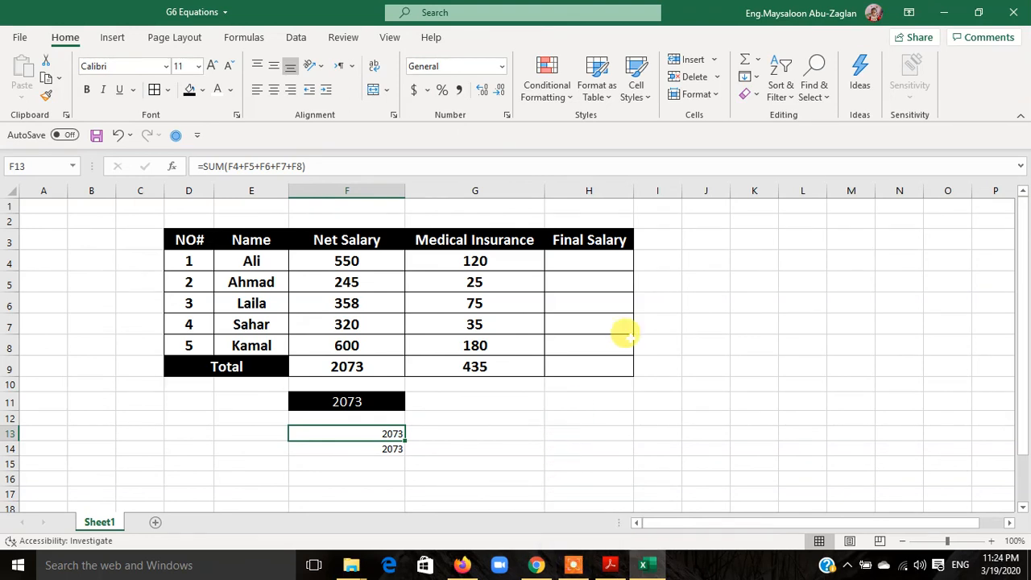
{"action": "left_click_drag", "start_coordinate": [652, 218], "coordinate": [137, 460]}
{"action": "left_click", "coordinate": [219, 414]}
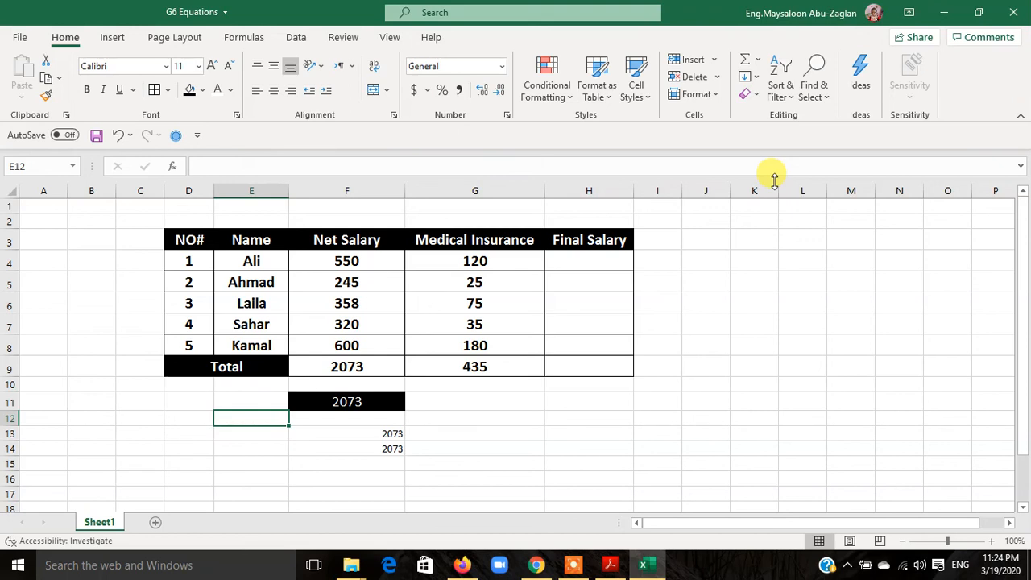
{"action": "left_click", "coordinate": [573, 564]}
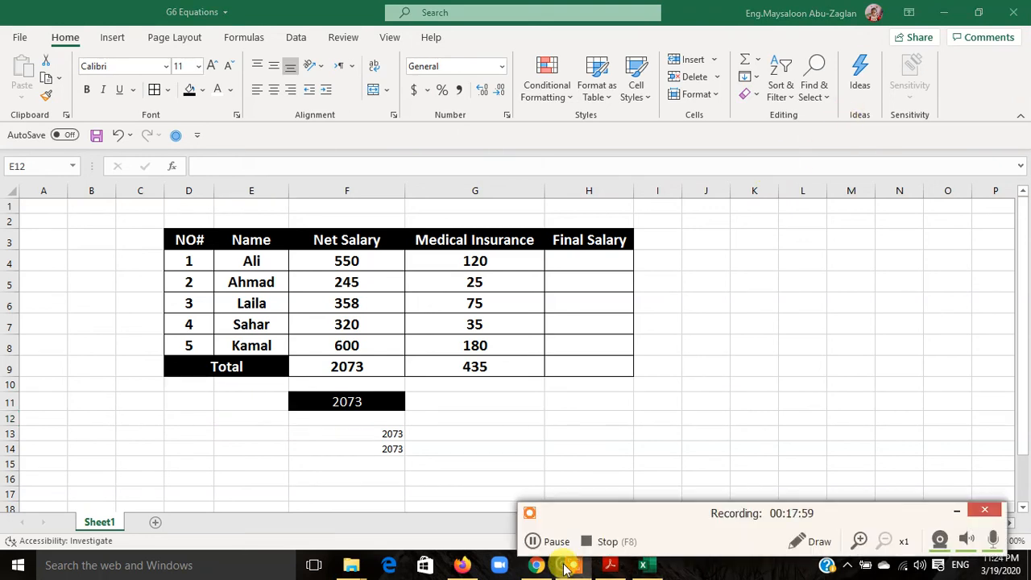